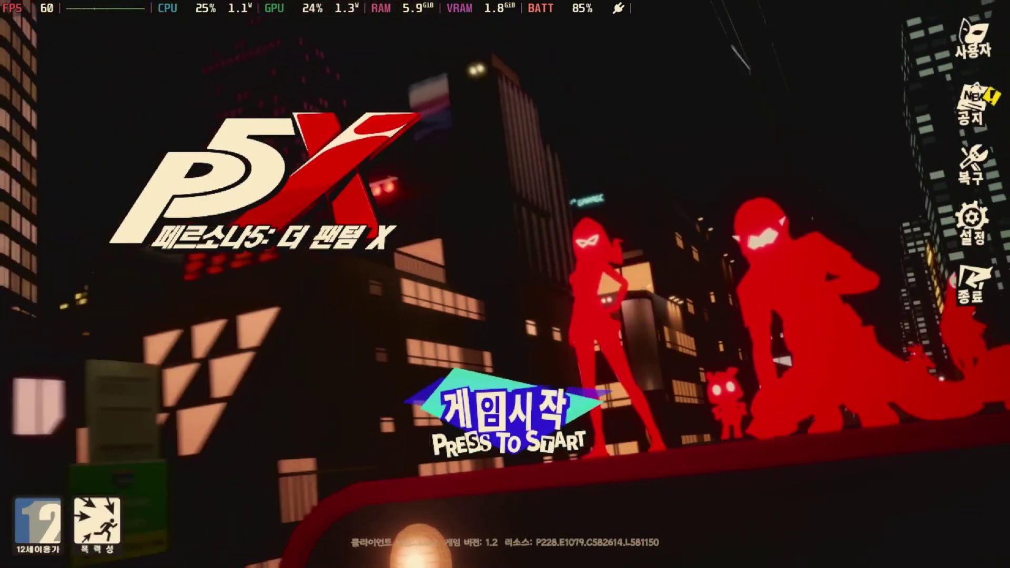
Step: Check the resolution options in the game's graphics settings and start the game from the title screen
click(987, 234)
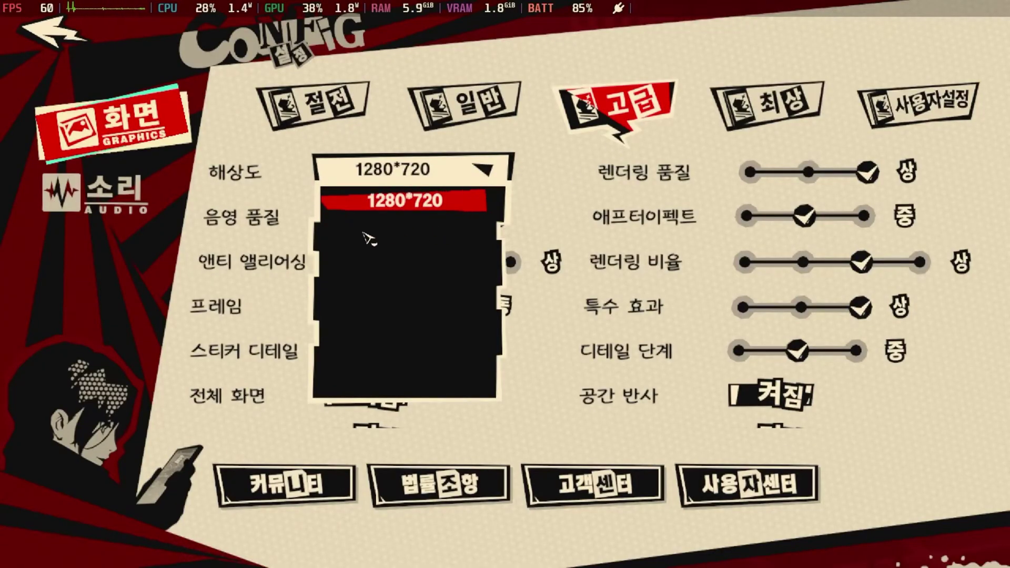
click(48, 35)
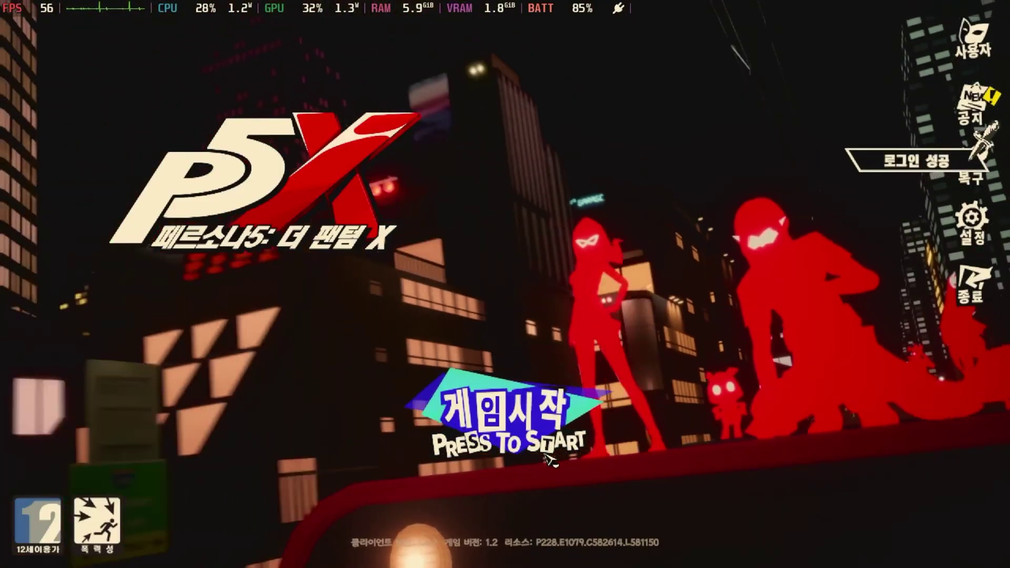
click(548, 460)
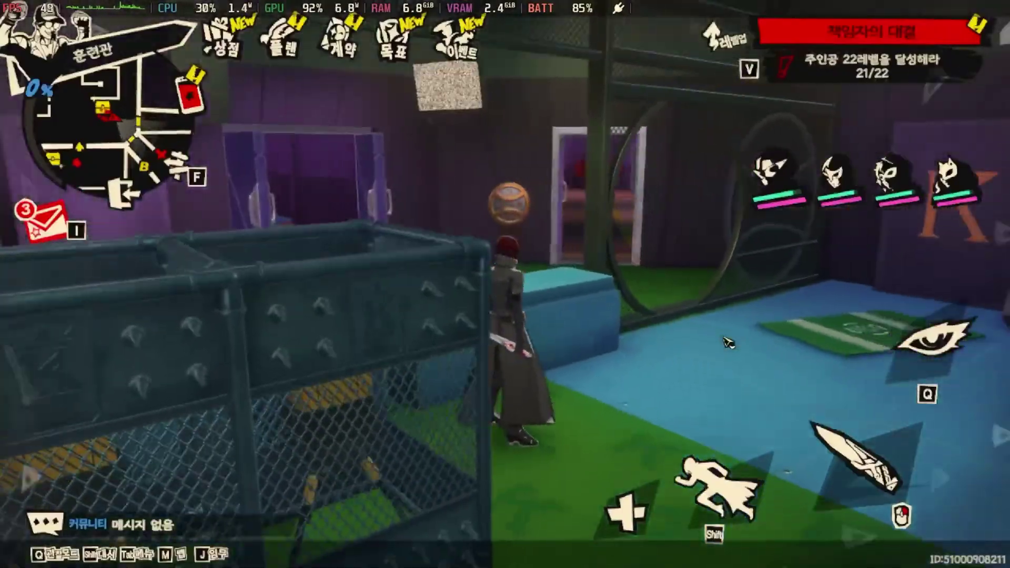
Step: Run the character around the training hall, past the treasure chest and into the batting cage, to check gameplay
key(w)
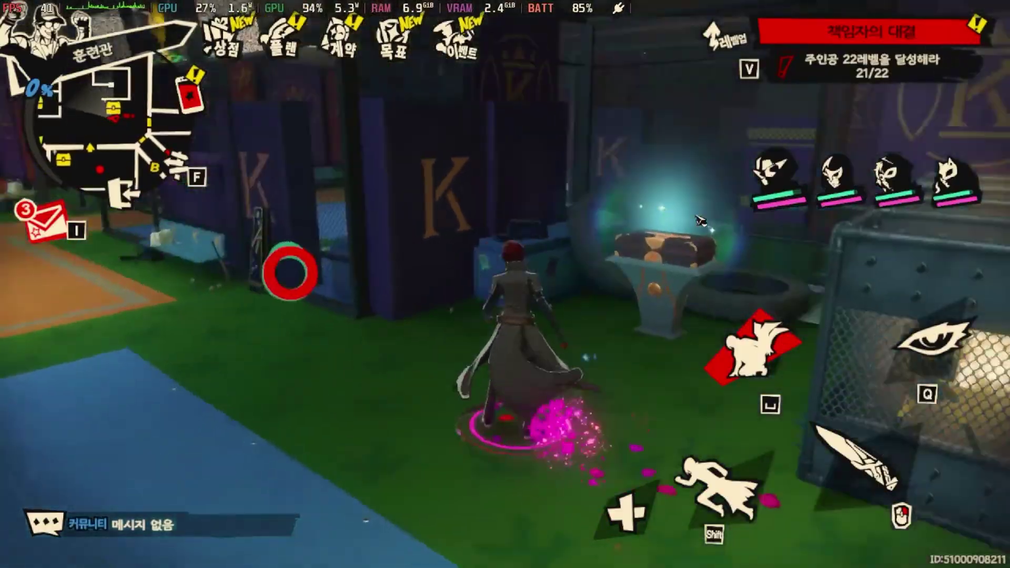
key(a)
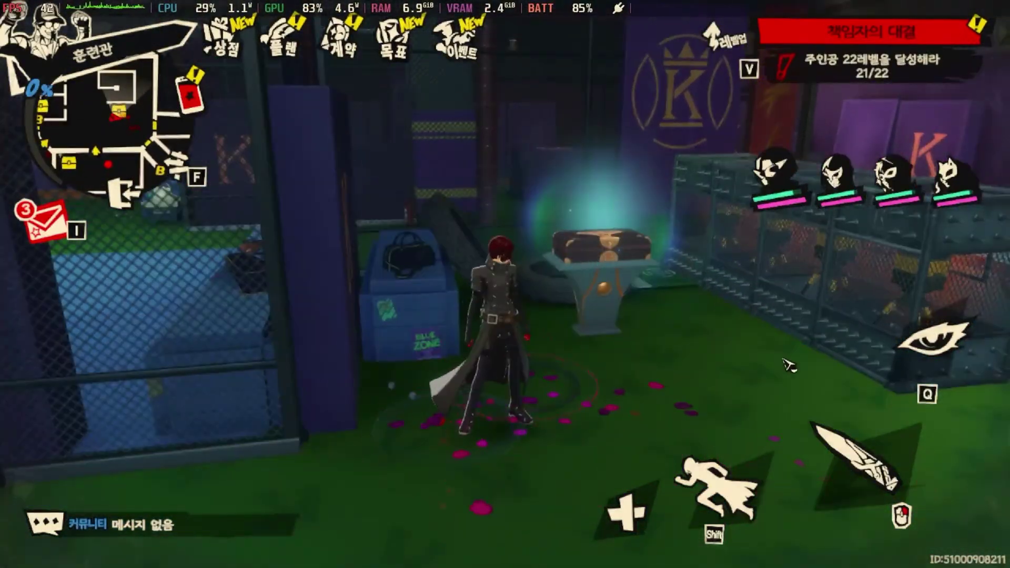
key(space)
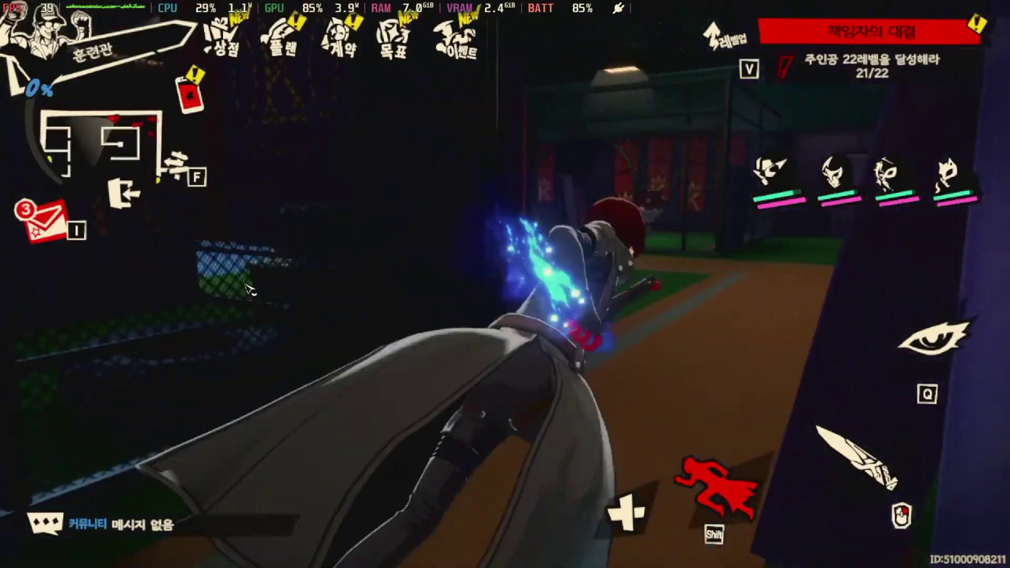
key(w)
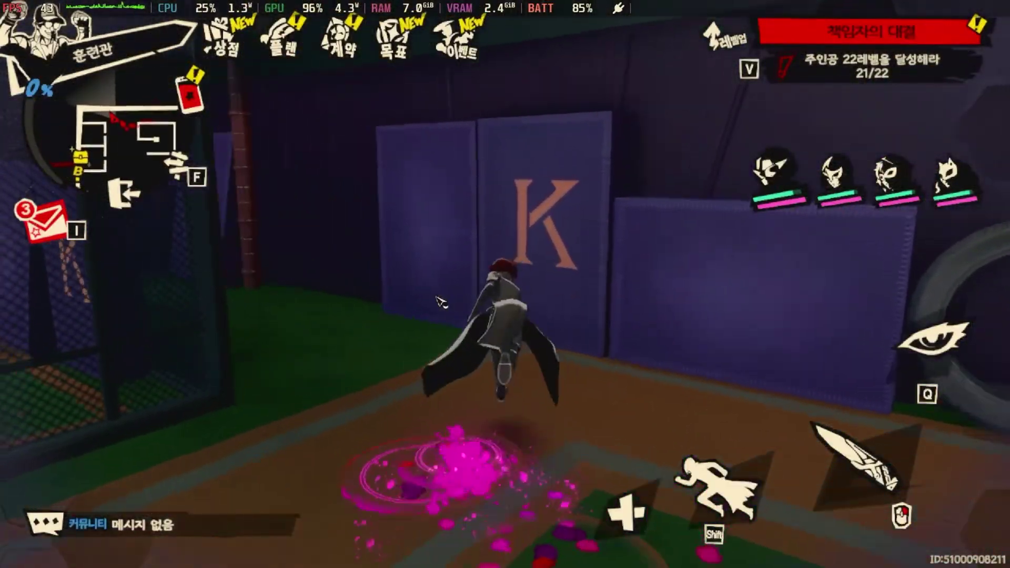
key(w)
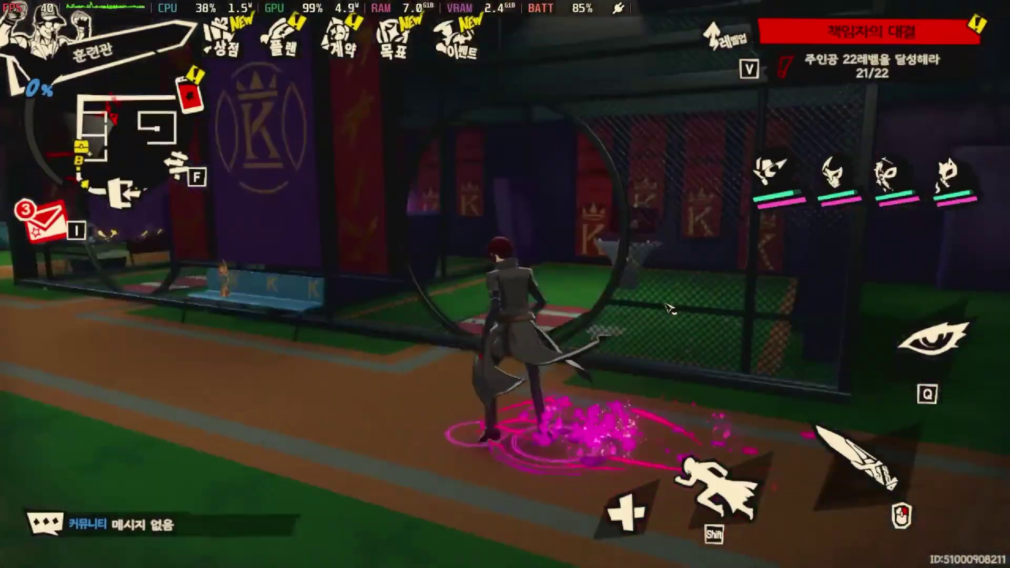
key(w)
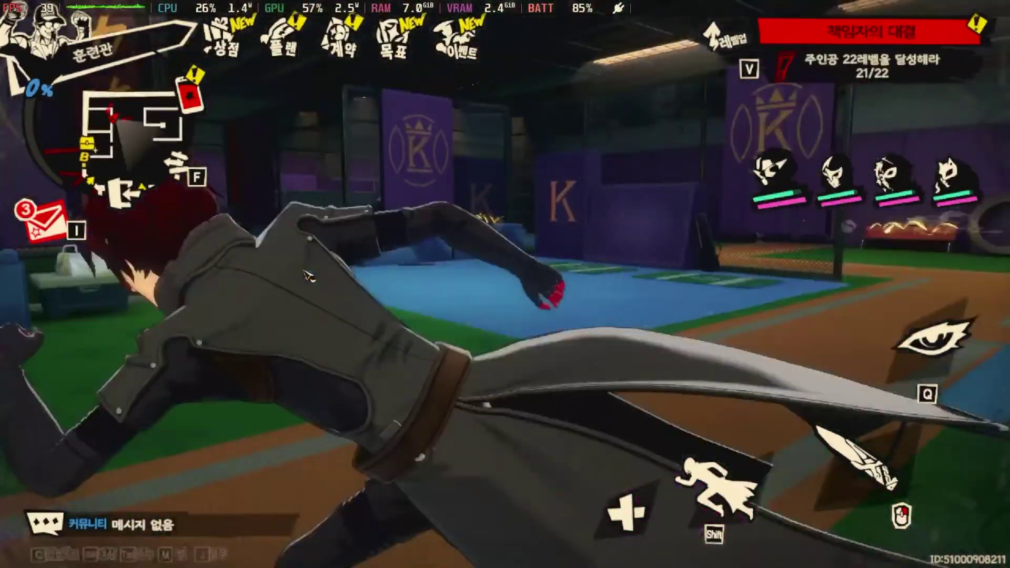
key(w)
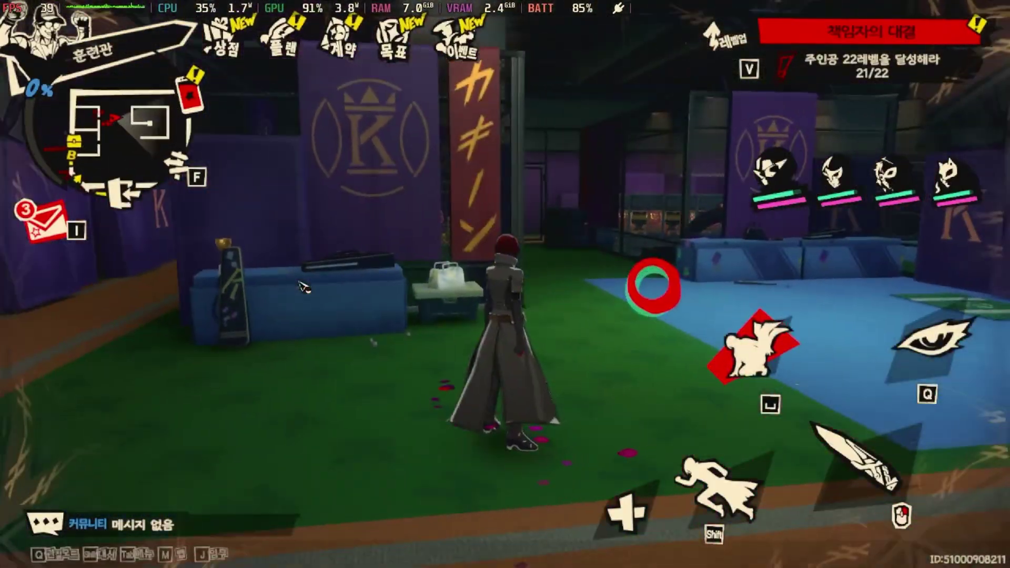
key(w)
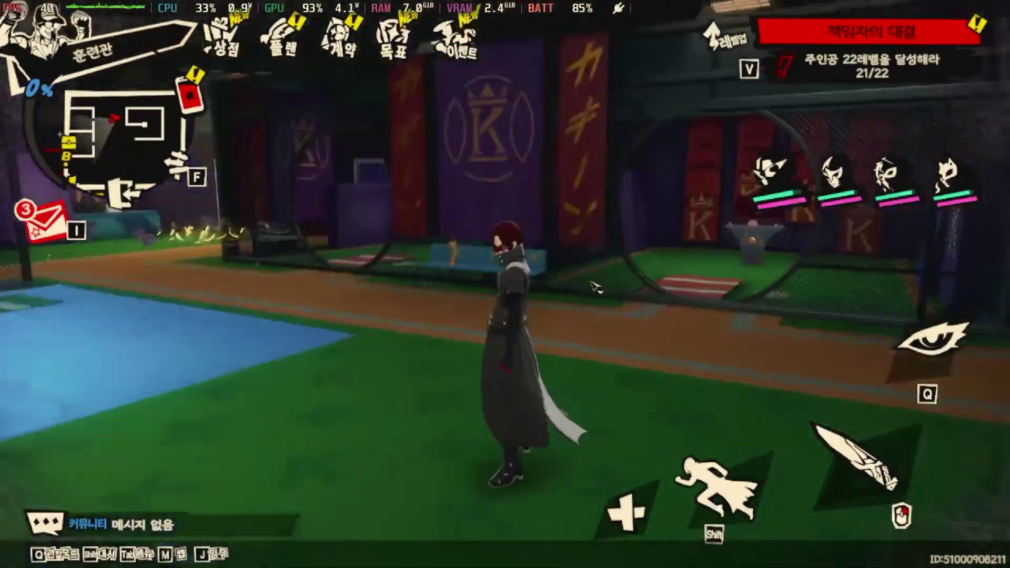
key(w)
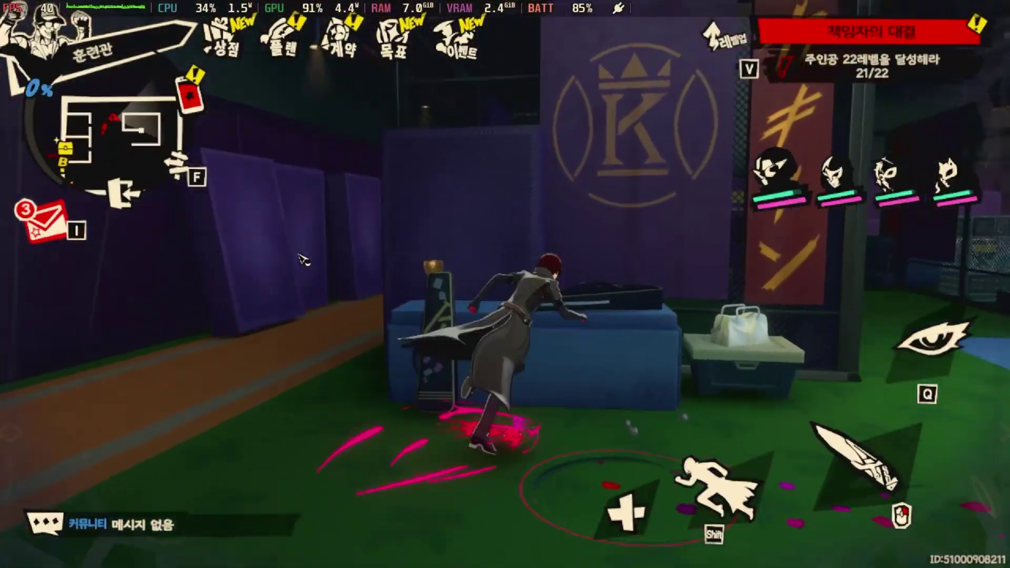
key(w)
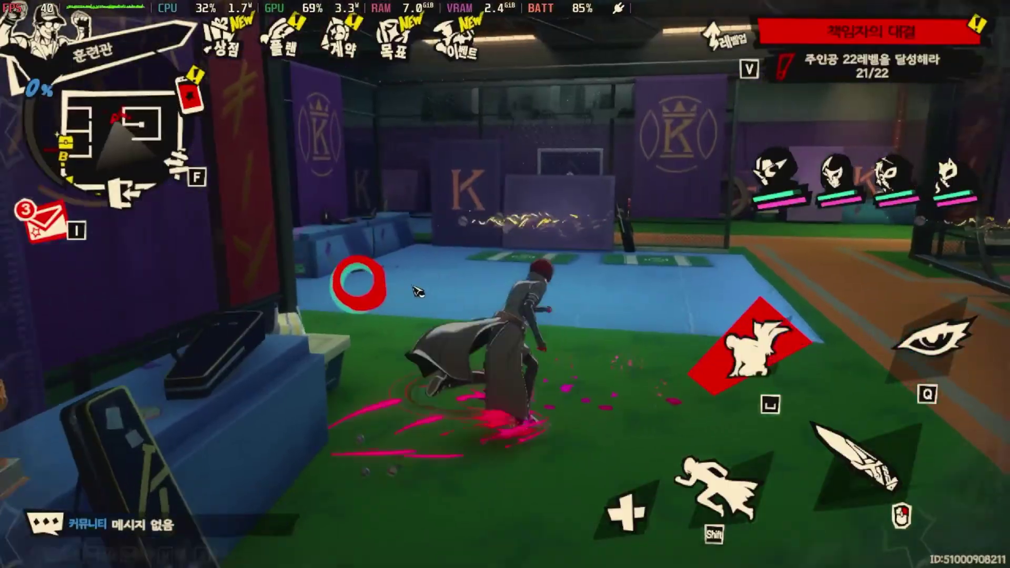
key(w)
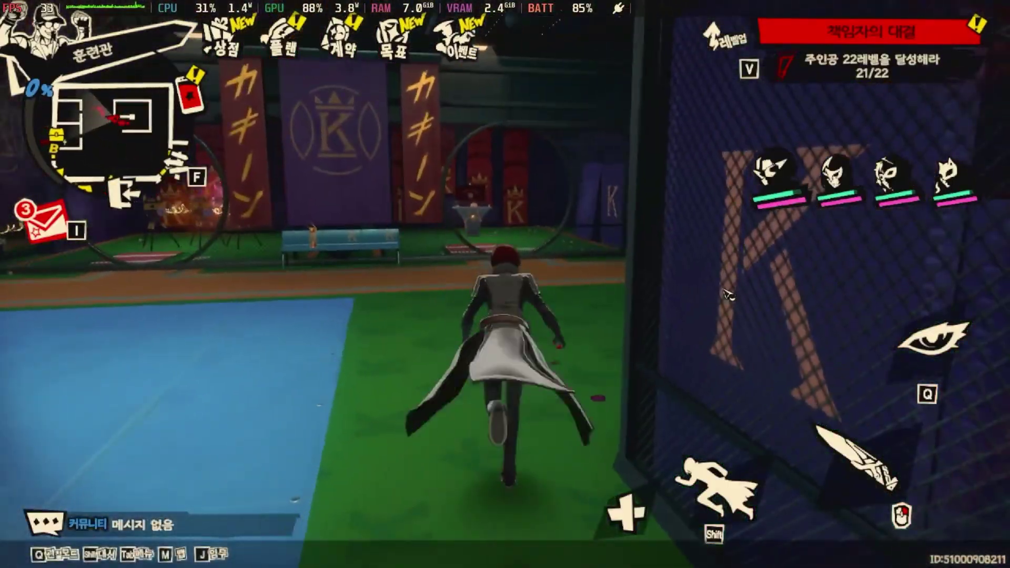
key(w)
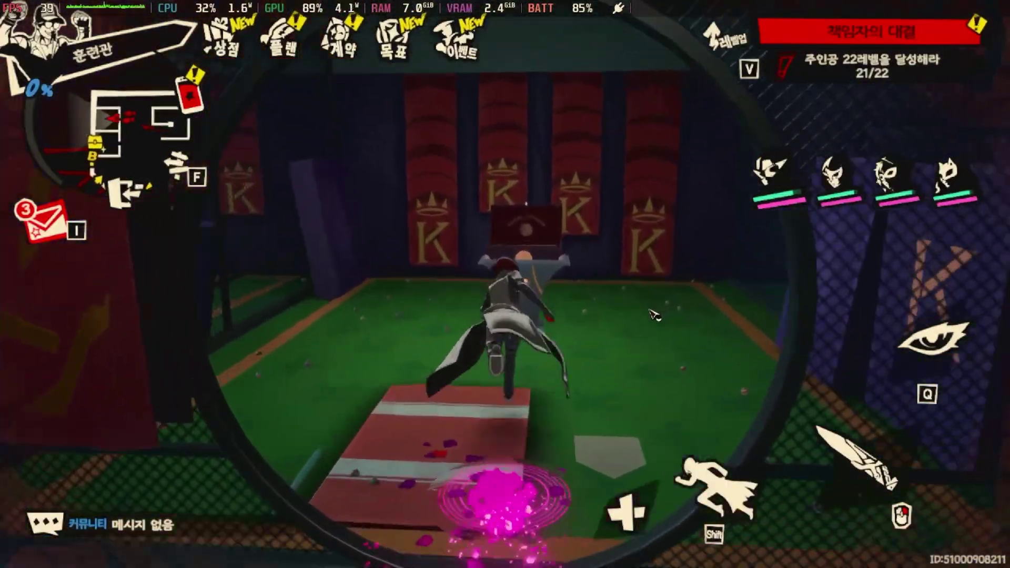
key(s)
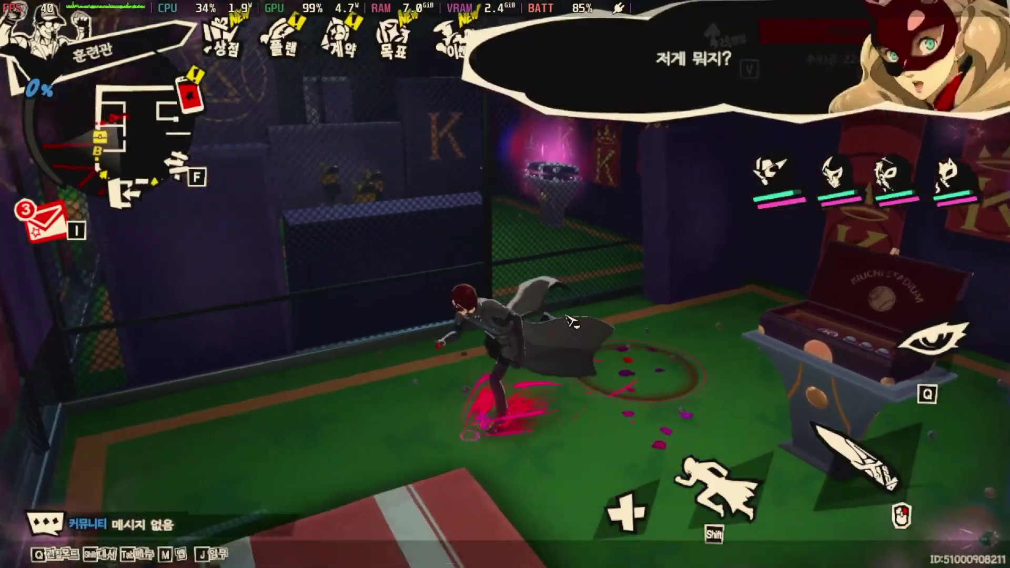
key(w)
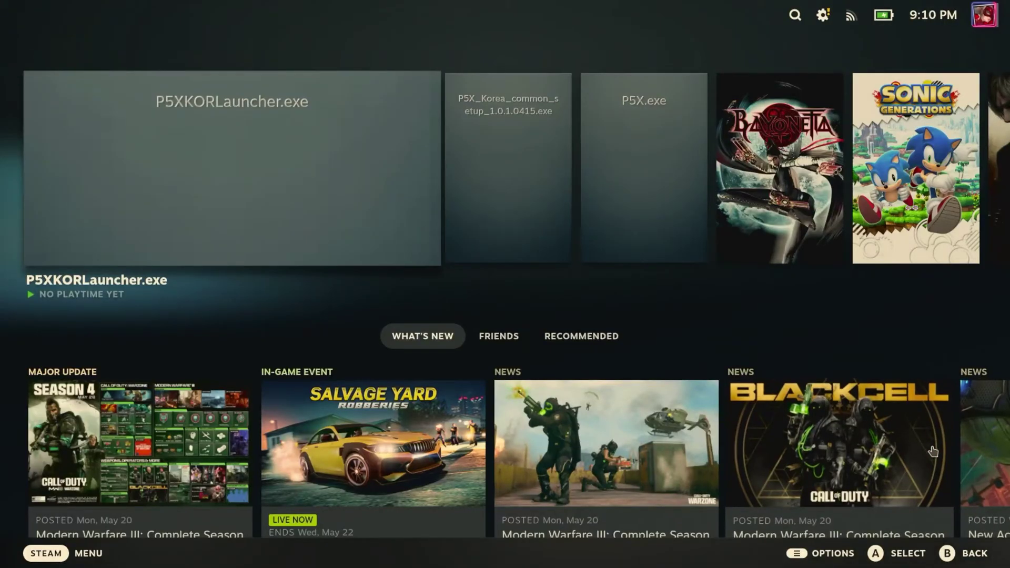
Step: Switch the Steam Deck from gaming mode to desktop mode
key(ctrl+1)
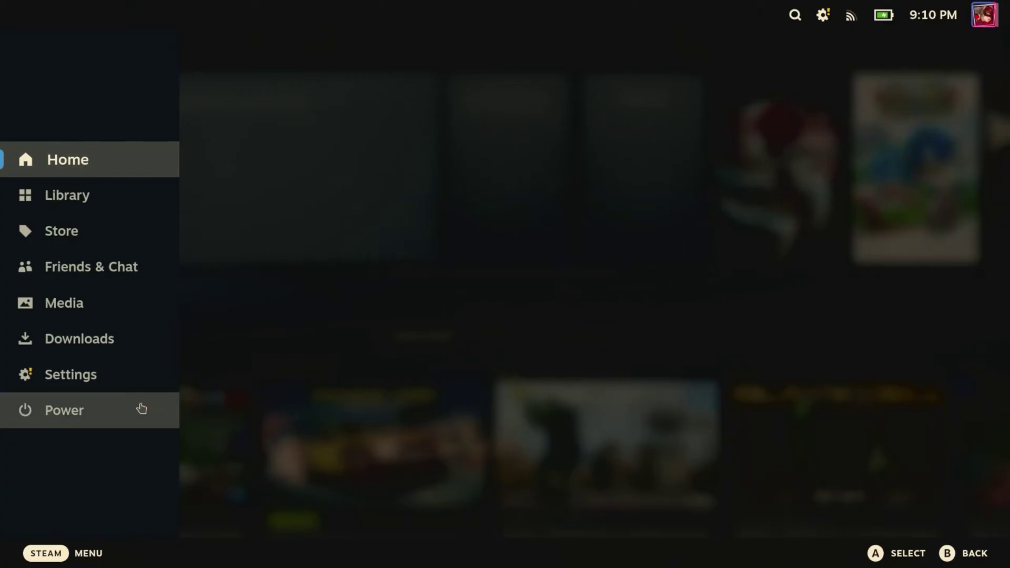
click(142, 409)
click(471, 339)
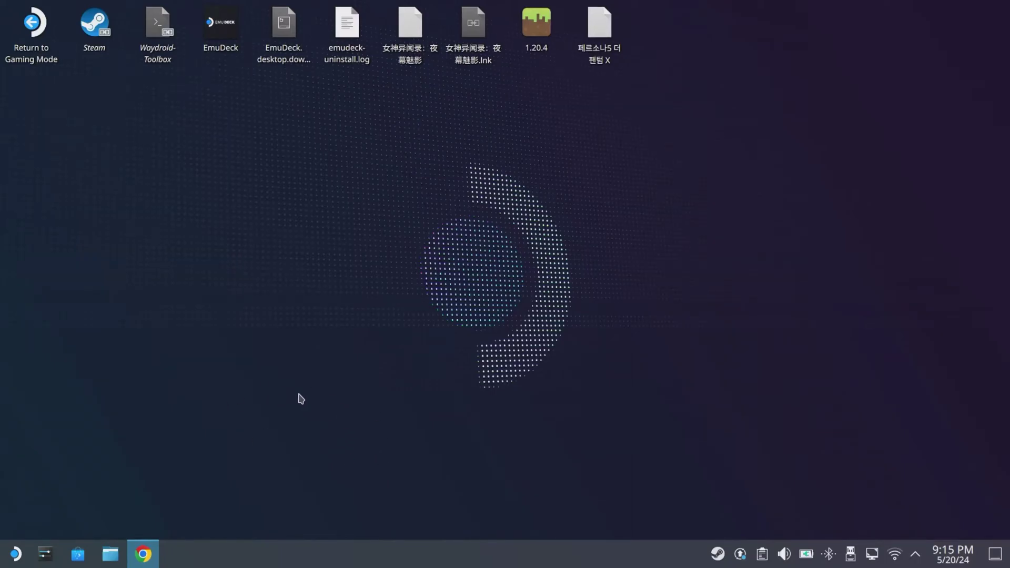
Step: Search the web for "p5x korea" in Chrome and open the official Korean P5X site
click(226, 34)
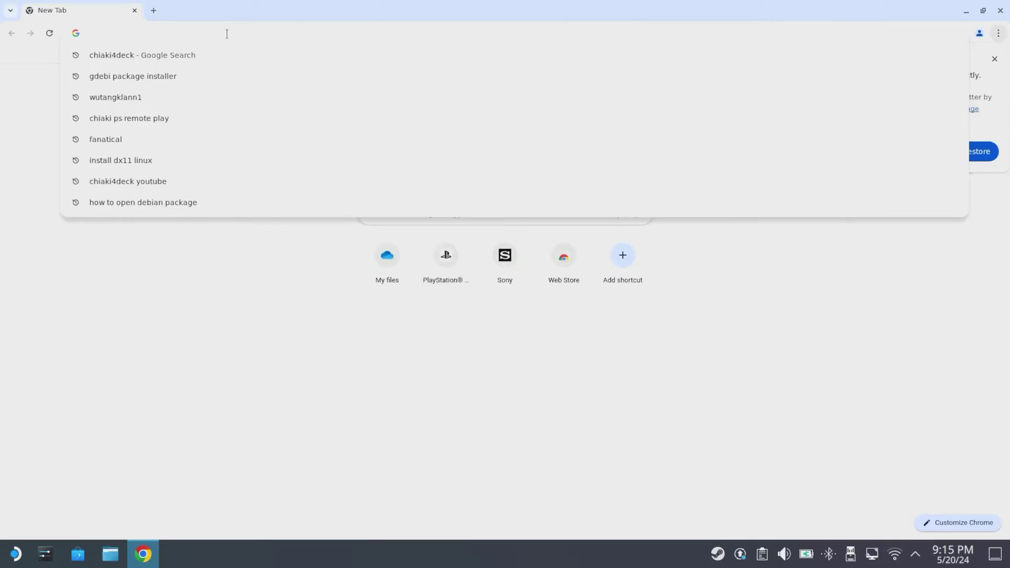
text(p)
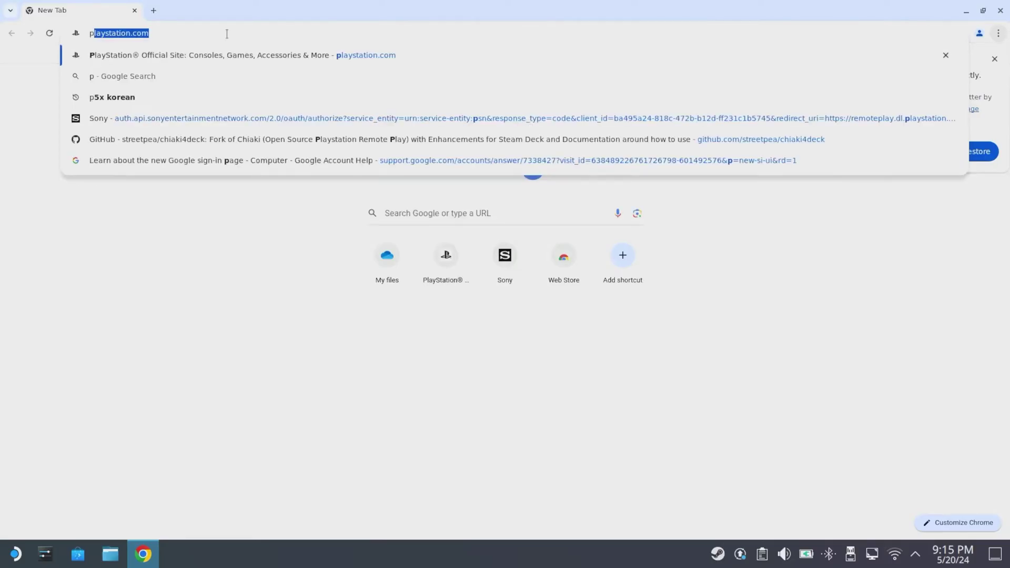
text(5x wa)
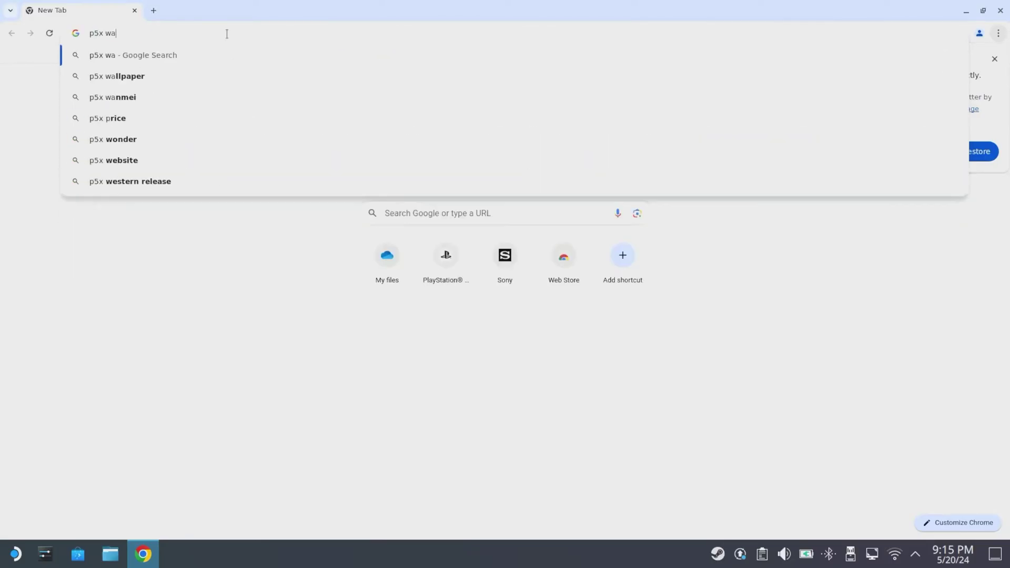
key(BackSpace)
key(BackSpace)
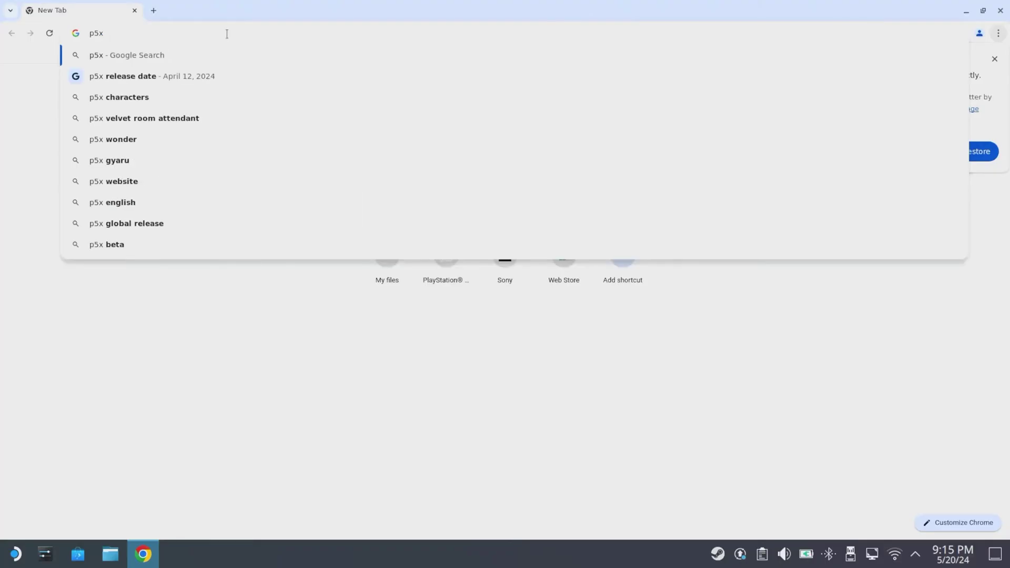
text(korea)
key(Return)
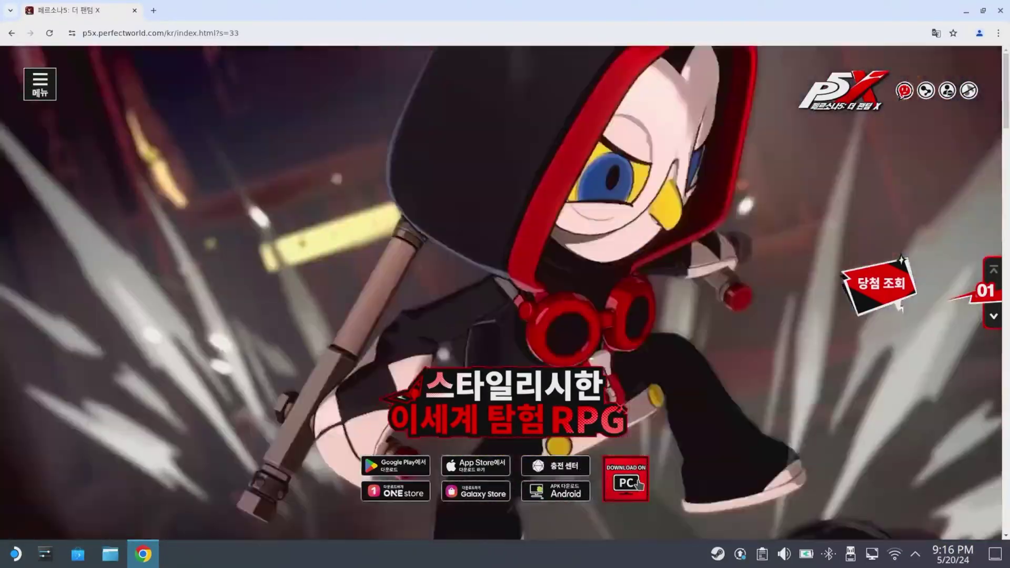
Step: Download the PC installer from the P5X site and show the downloaded file in its folder
click(638, 484)
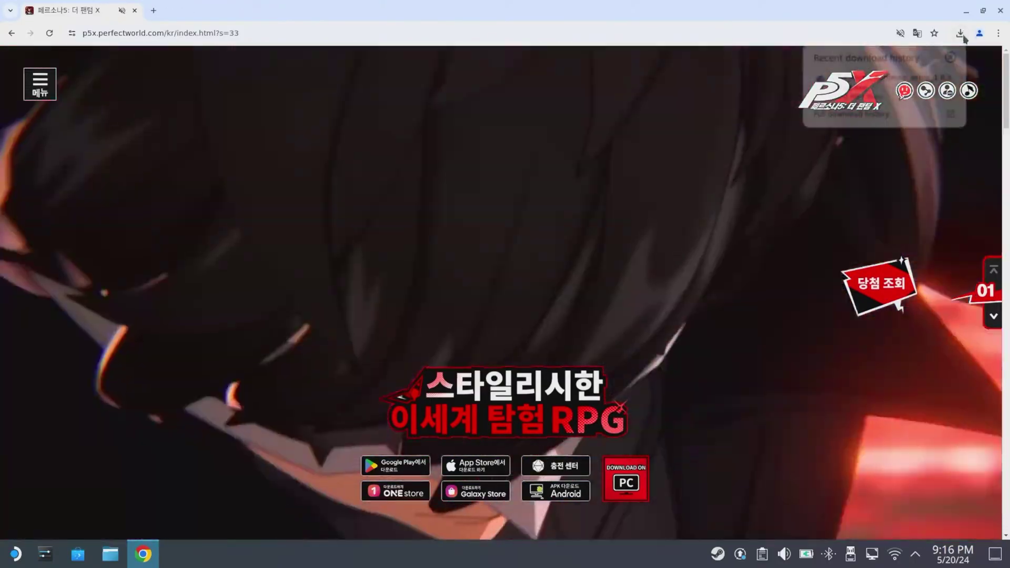
click(961, 32)
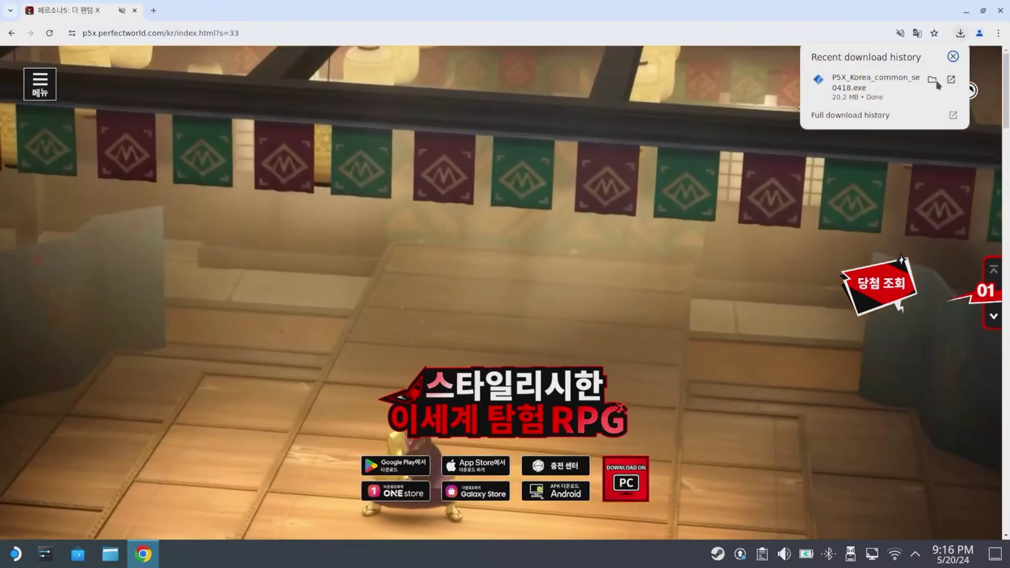
click(933, 80)
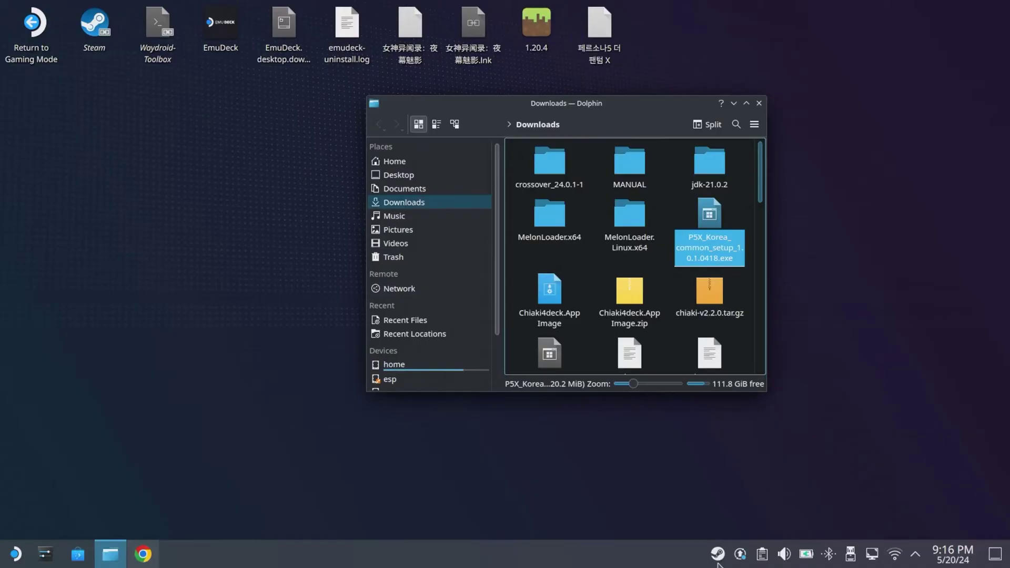
Step: Switch to the Steam library at the P5X_Korea_common_setup_1.0.1.0415.exe entry
right_click(718, 562)
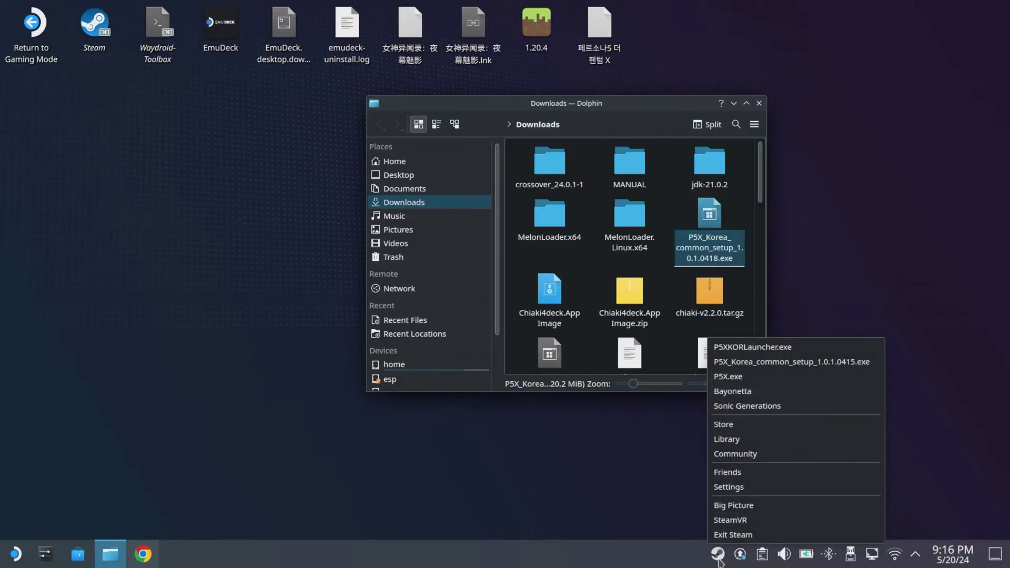
click(742, 439)
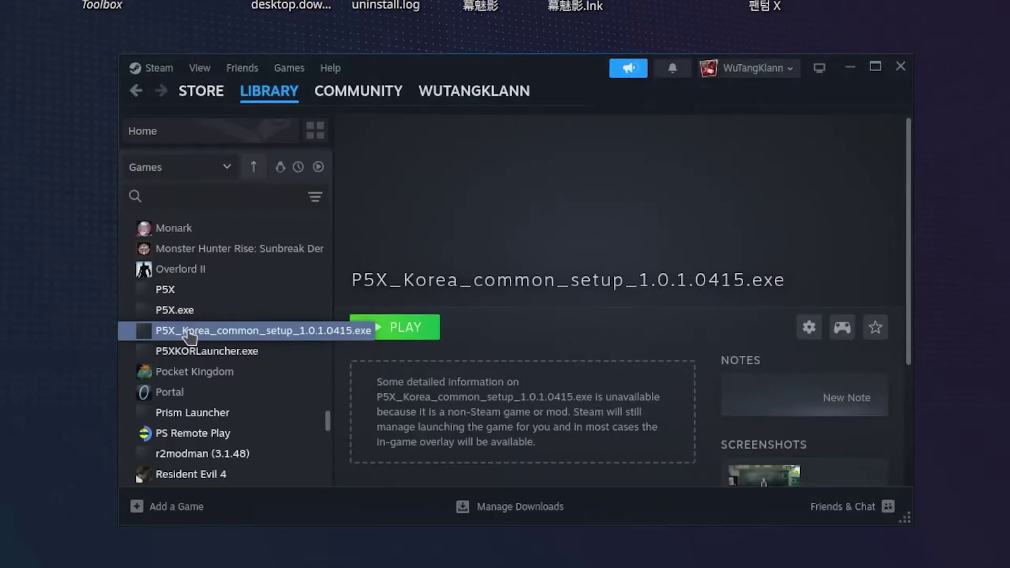
Step: Choose P5X_Korea_common_setup_1.0.1.0418.exe from Downloads as a non-Steam game, and cancel without adding it
click(139, 508)
click(222, 523)
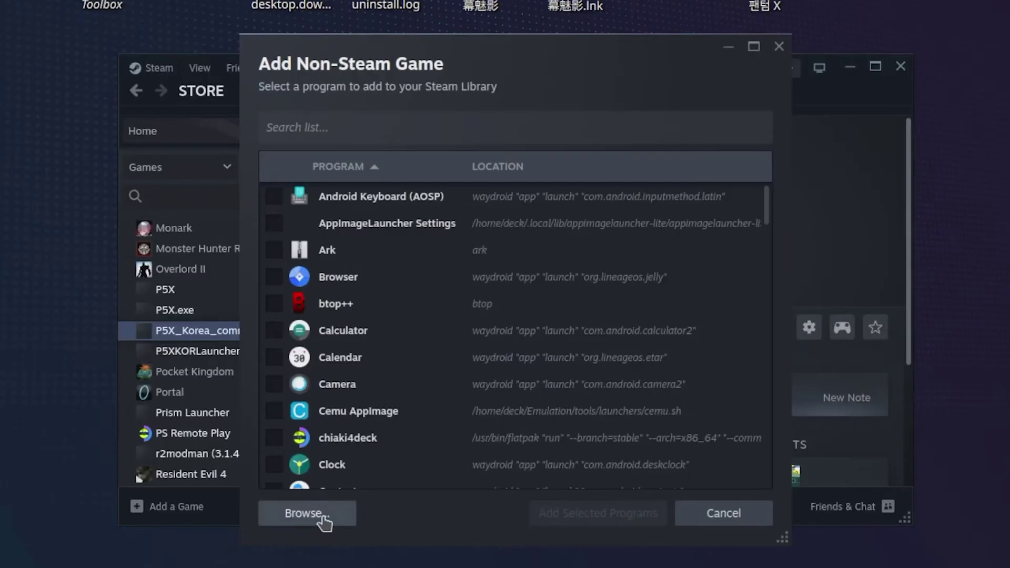
click(323, 518)
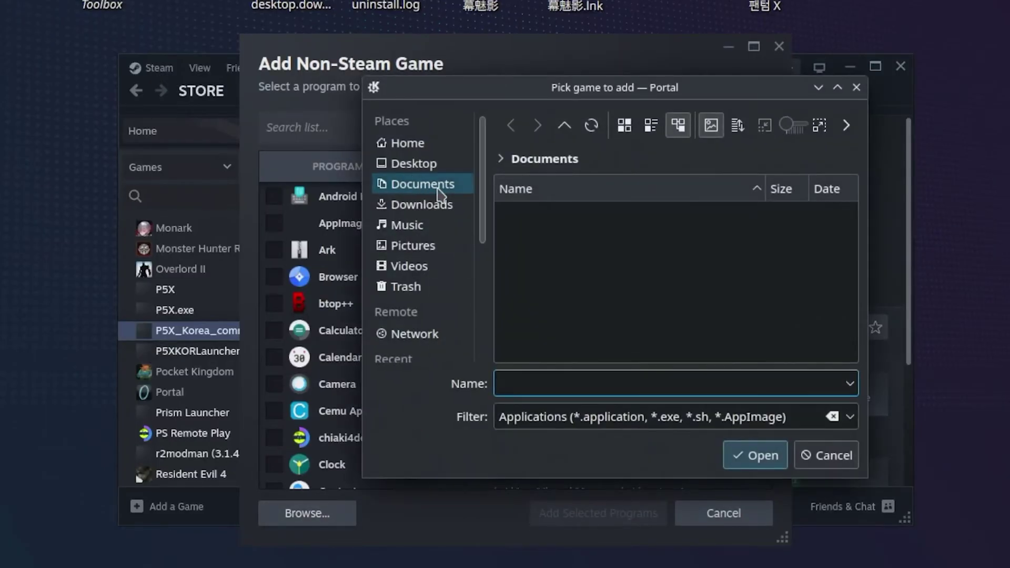
click(456, 210)
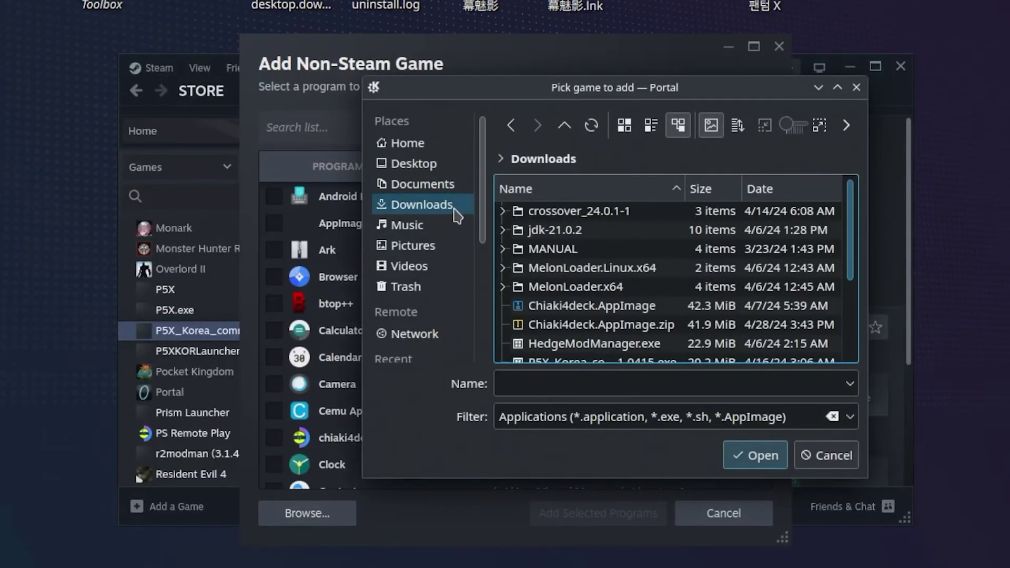
drag(851, 226, 855, 304)
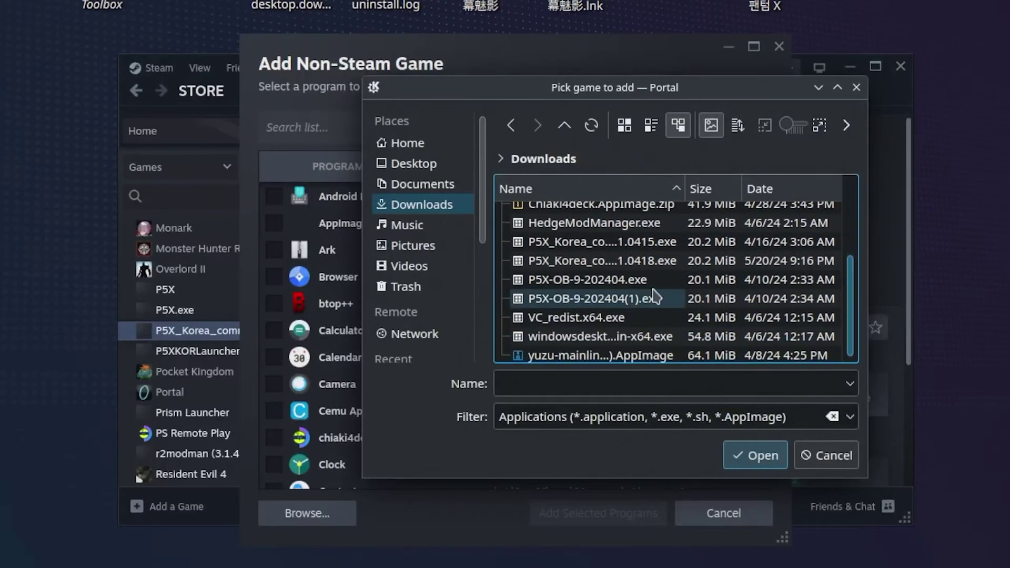
click(605, 262)
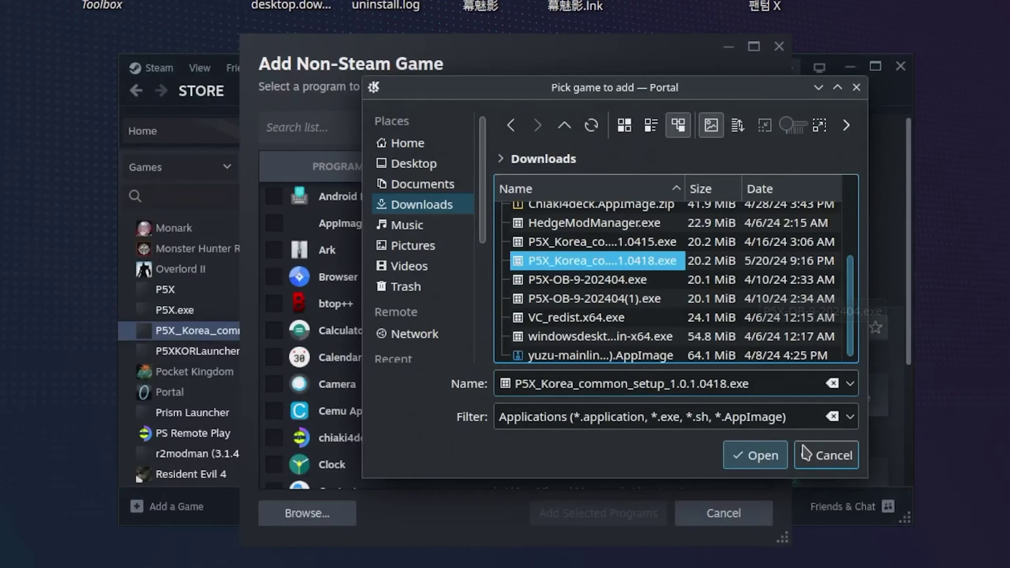
click(826, 455)
click(701, 520)
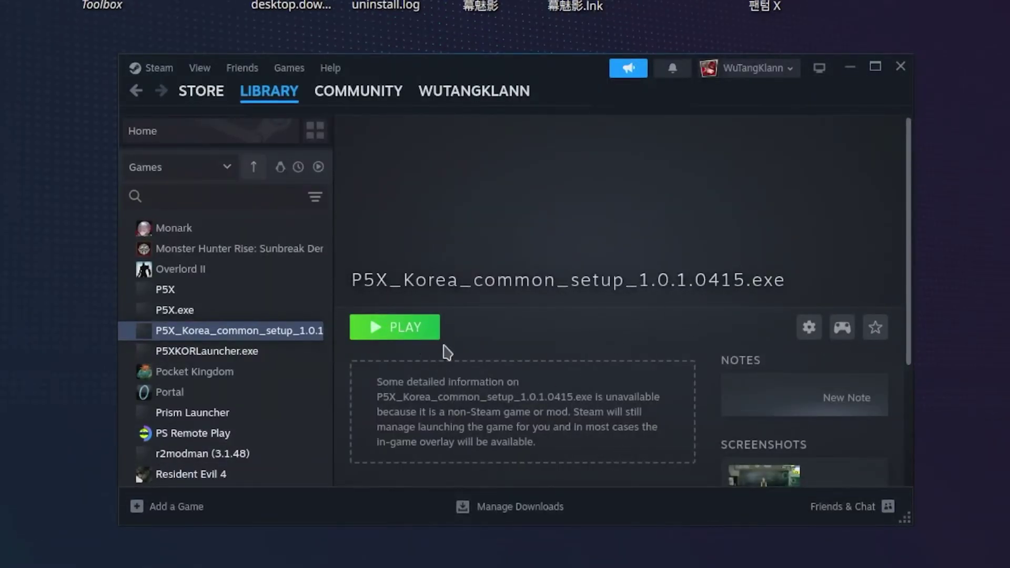
Step: Force Proton Experimental as the compatibility tool for the P5X_Korea_common_setup_1.0.1.0415.exe entry and close its properties
click(810, 329)
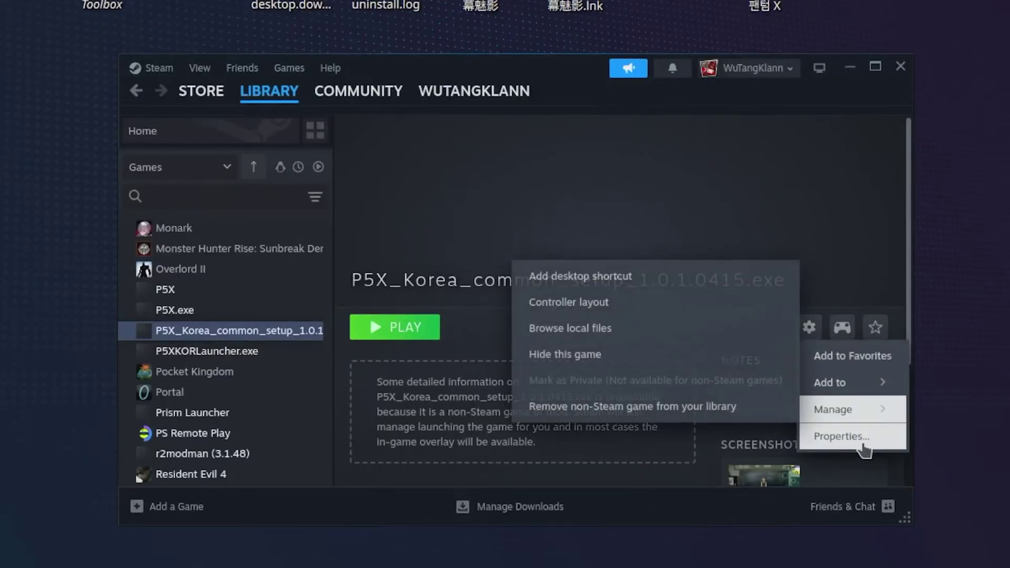
click(853, 445)
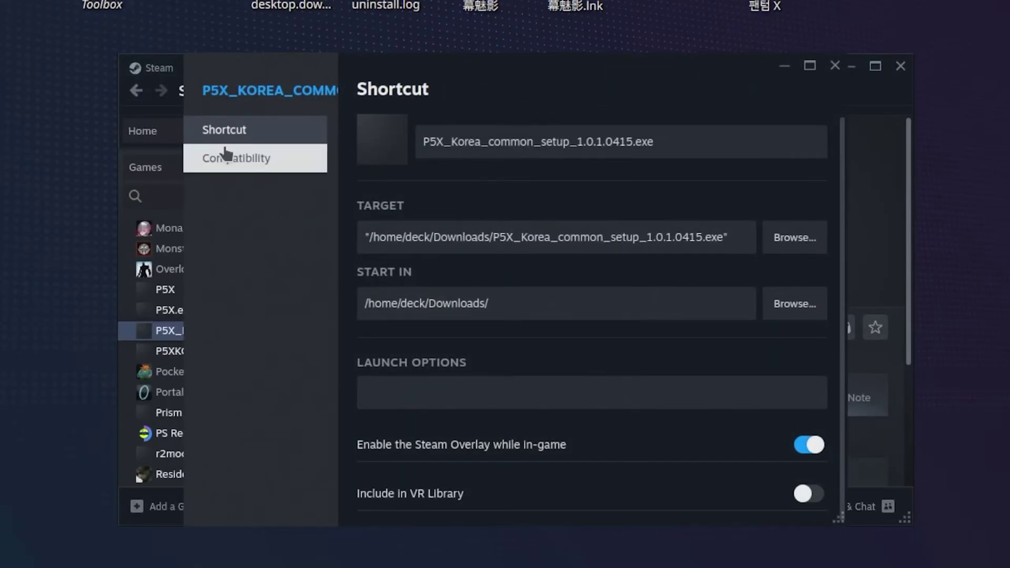
click(205, 166)
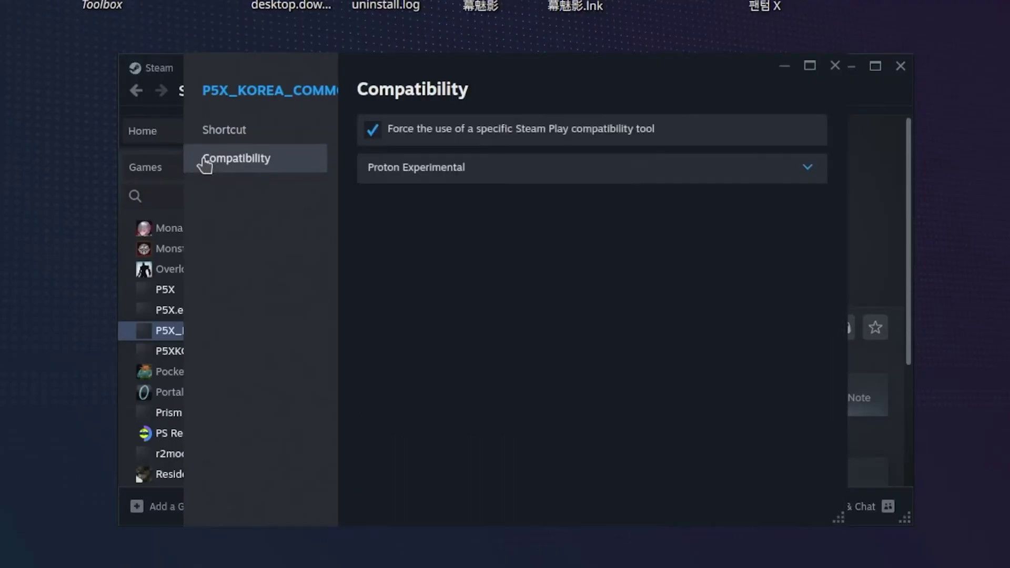
click(372, 132)
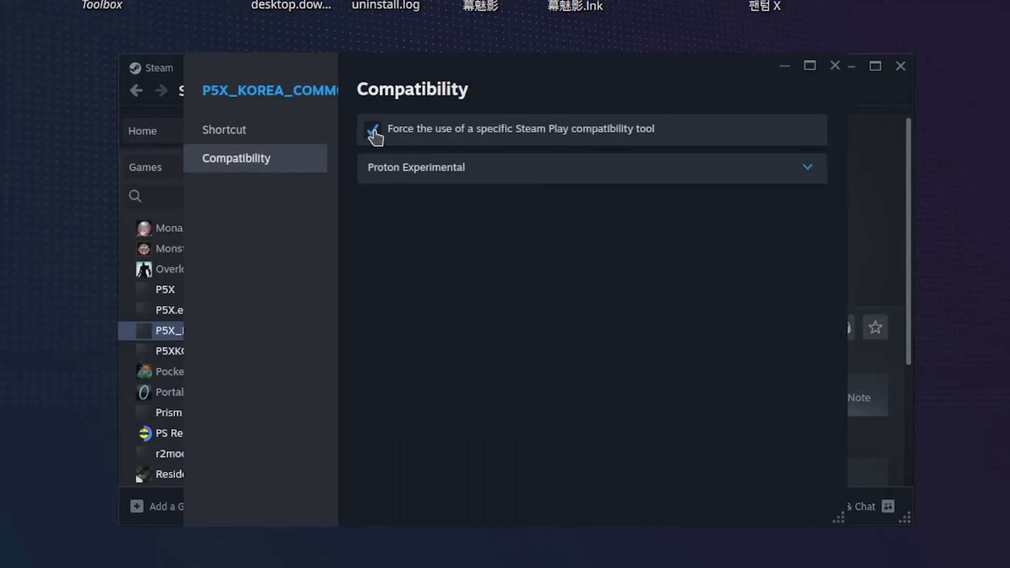
click(447, 171)
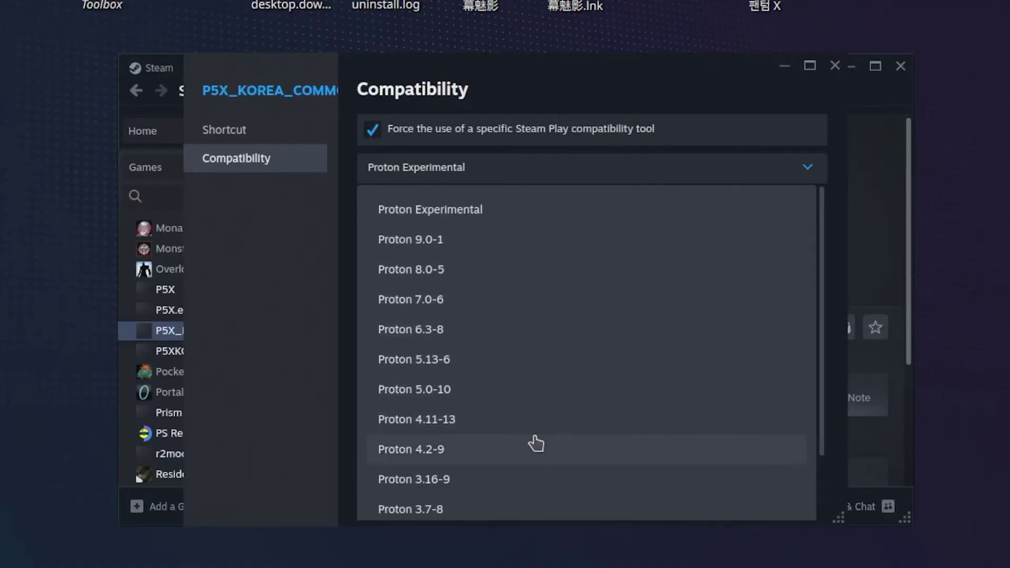
click(518, 221)
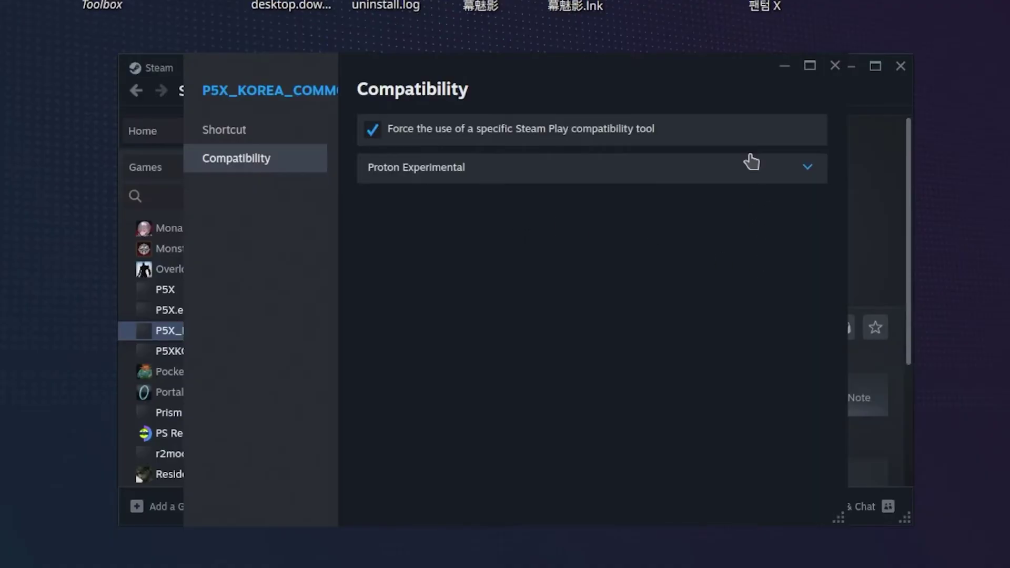
click(835, 66)
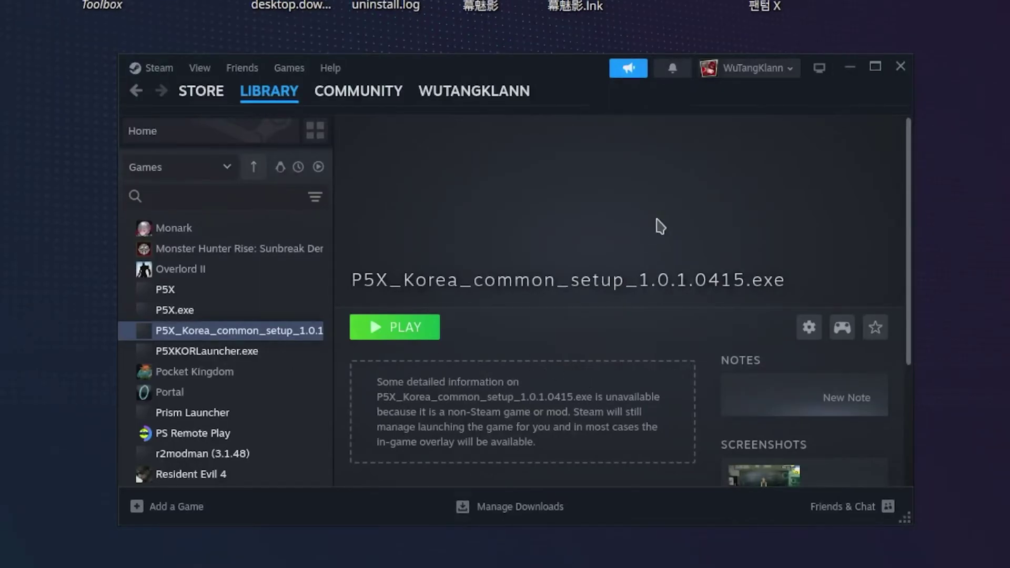
Step: Launch the P5X installer, browse for its install folder with My Computer and the C: drive expanded, and confirm the folder dialog
click(375, 330)
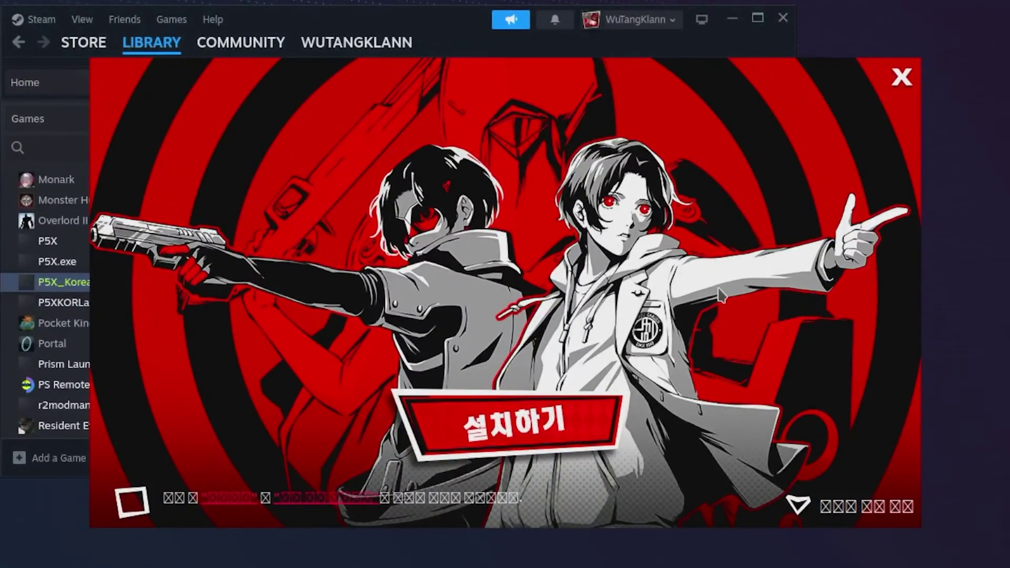
click(798, 511)
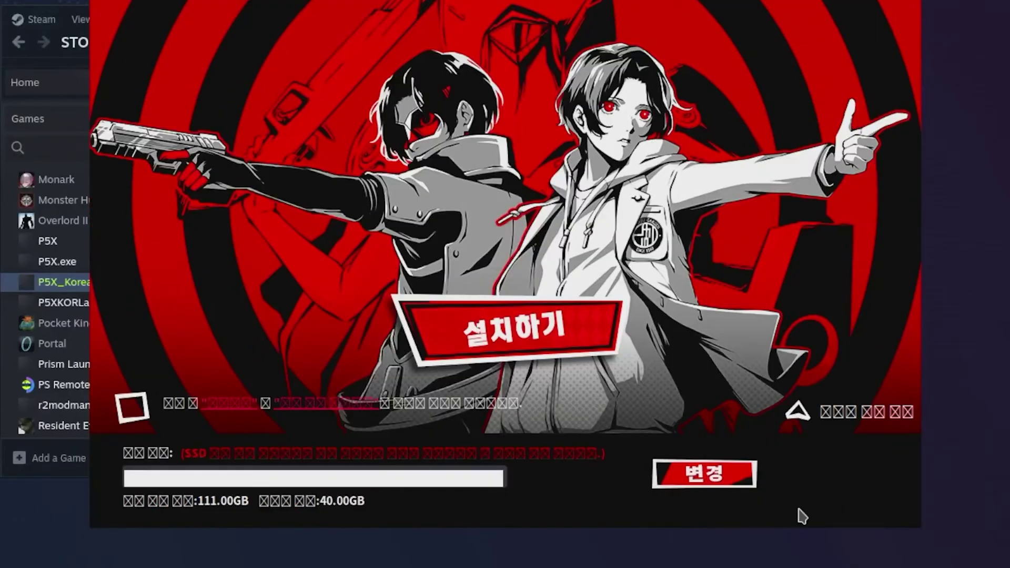
click(688, 479)
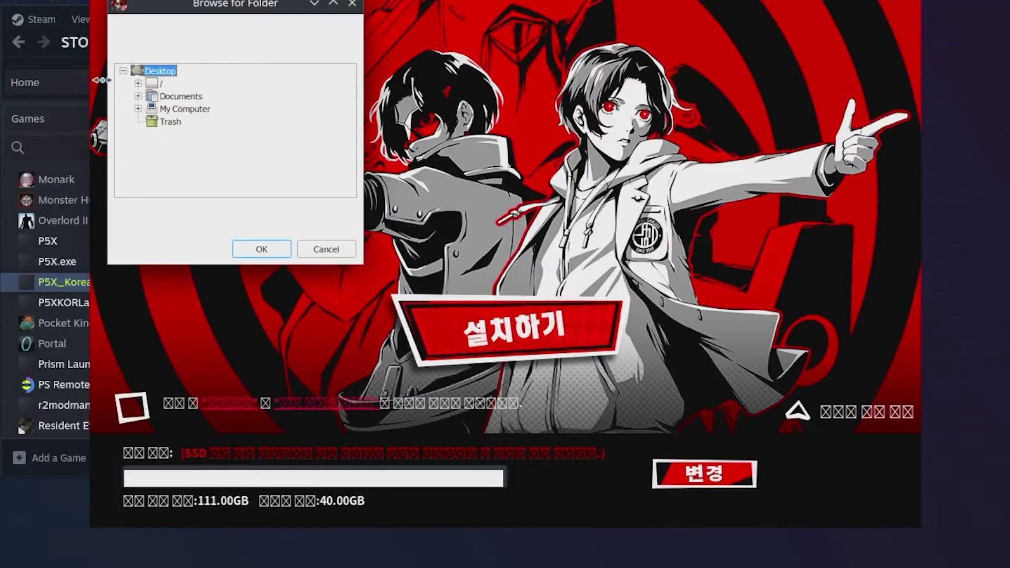
click(137, 109)
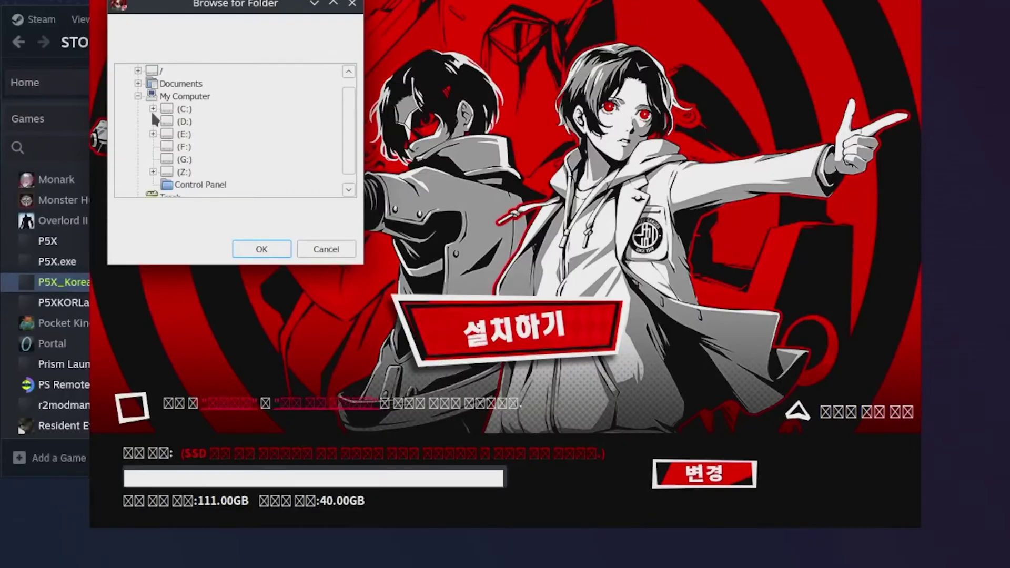
click(153, 109)
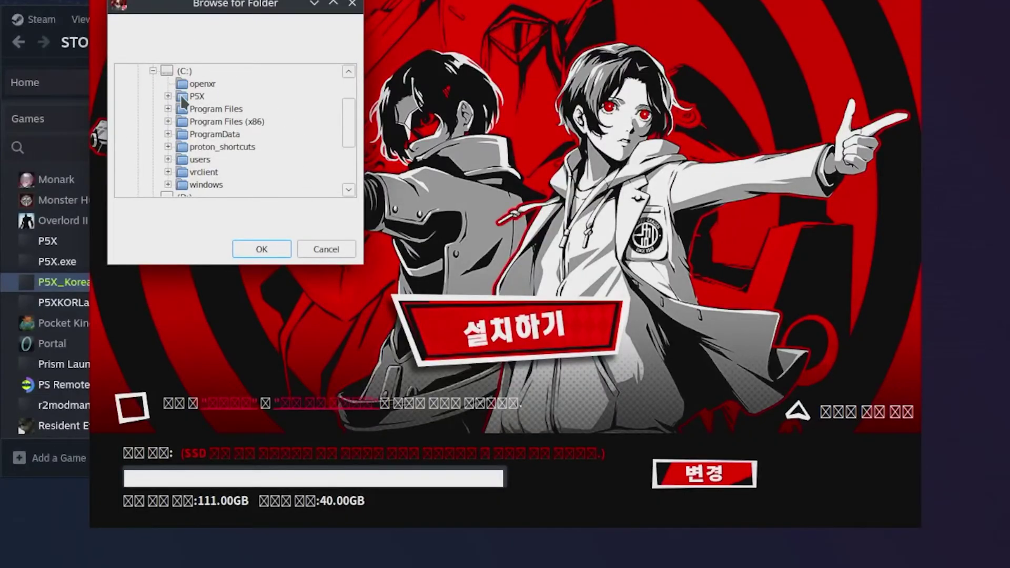
drag(352, 125, 344, 87)
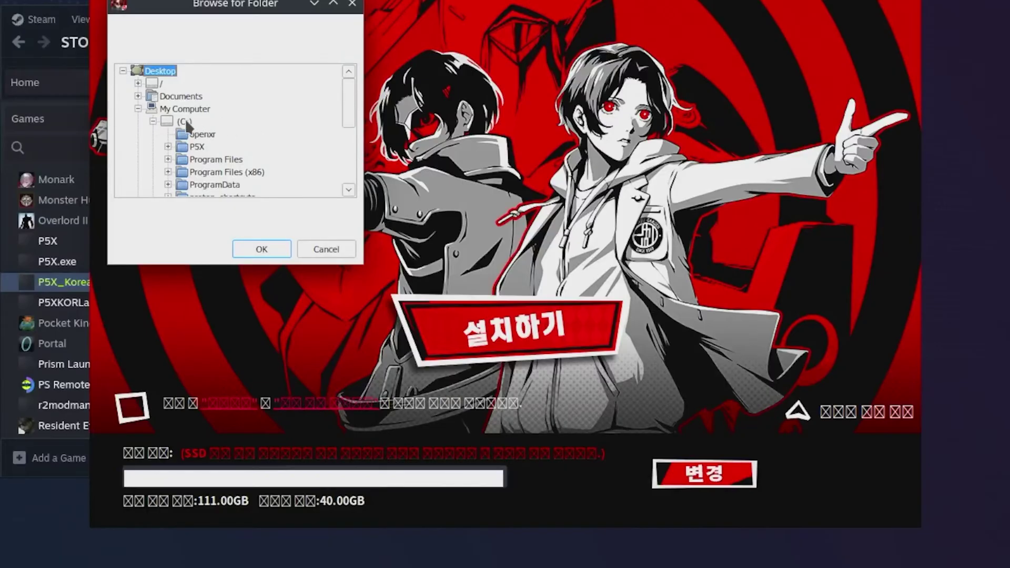
scroll(162, 68, down, 1)
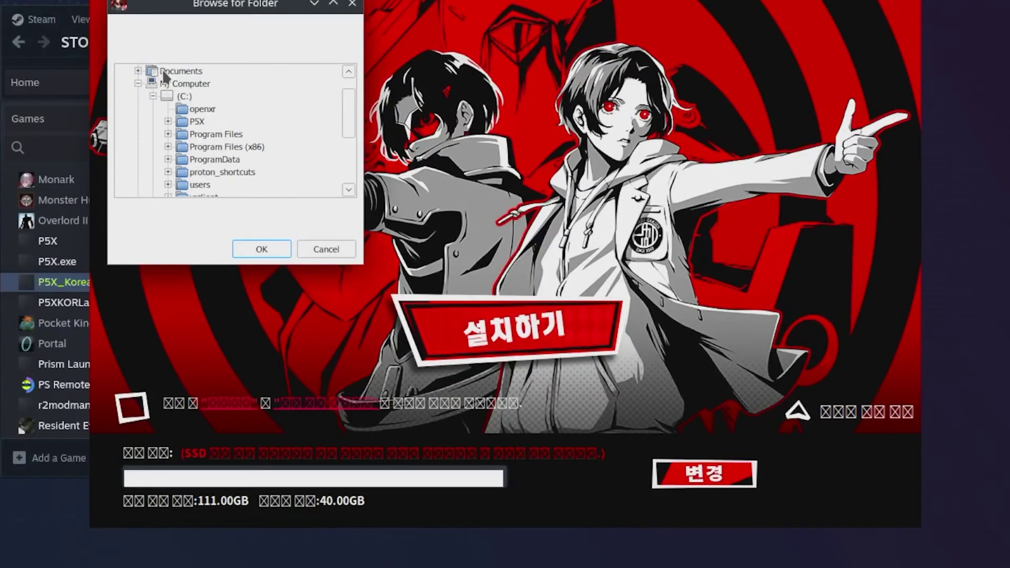
click(263, 250)
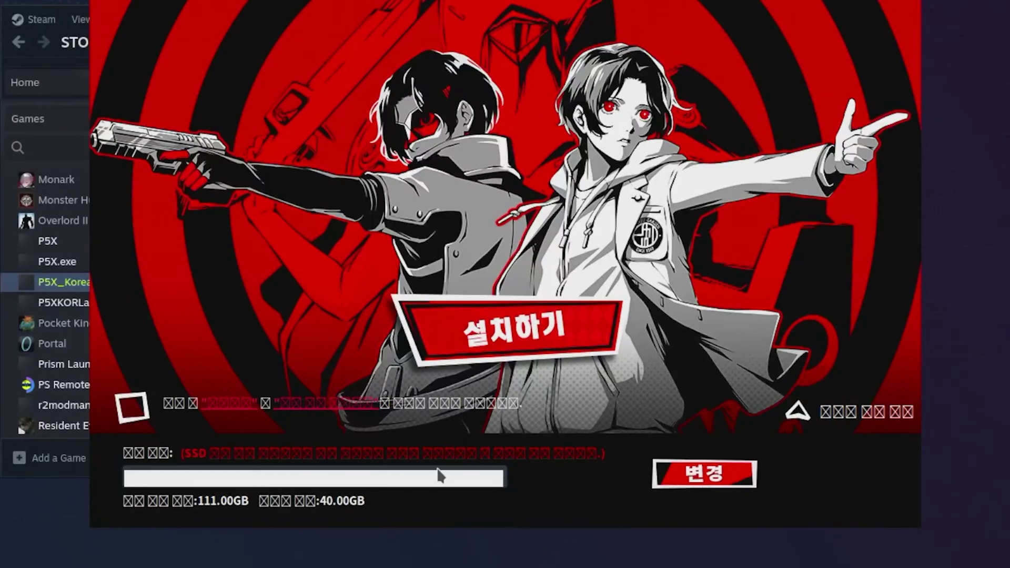
Step: Agree to the terms and continue the installation on the current path, opening the launcher and closing its login window
click(128, 409)
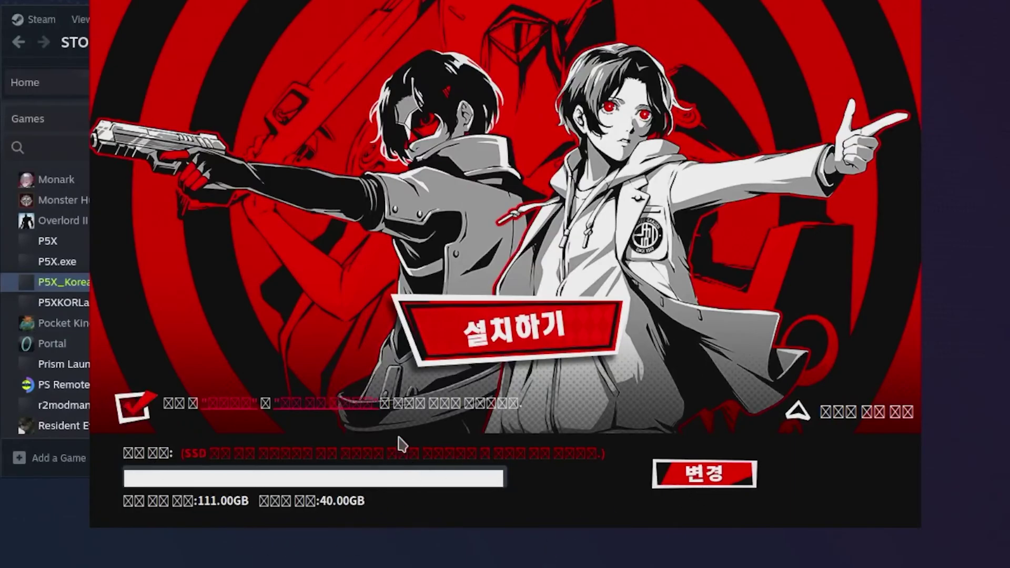
click(529, 337)
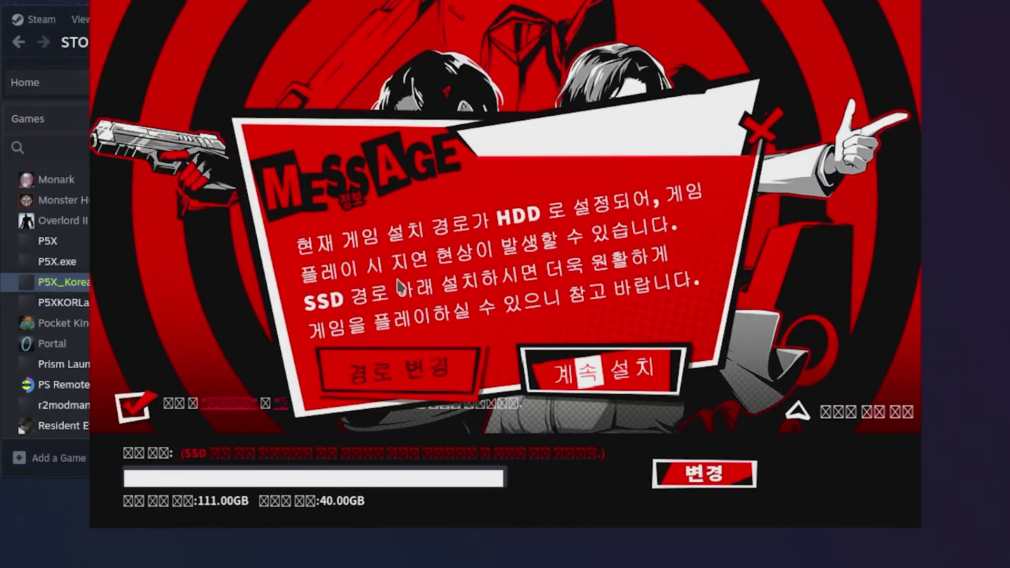
click(617, 398)
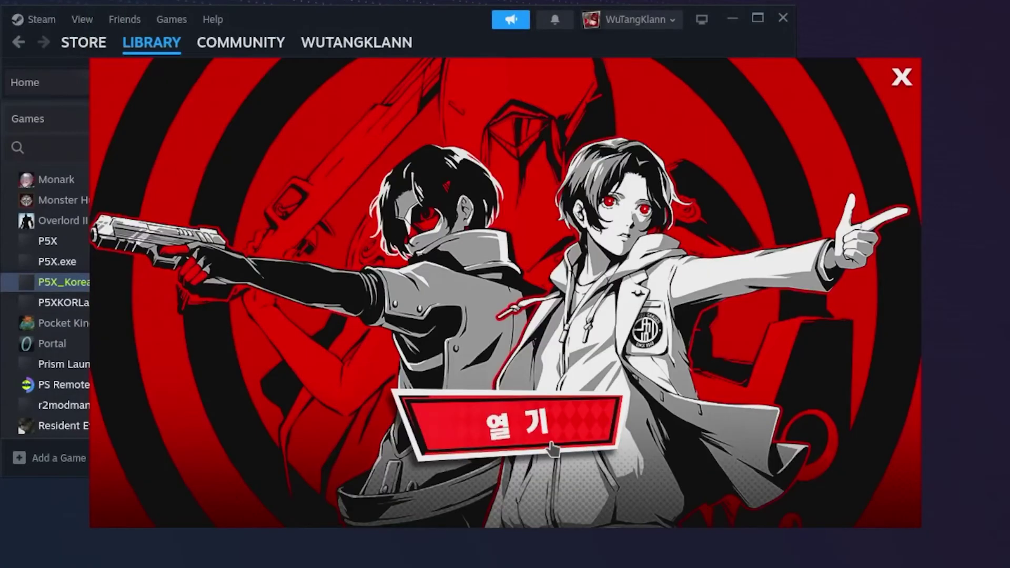
click(551, 448)
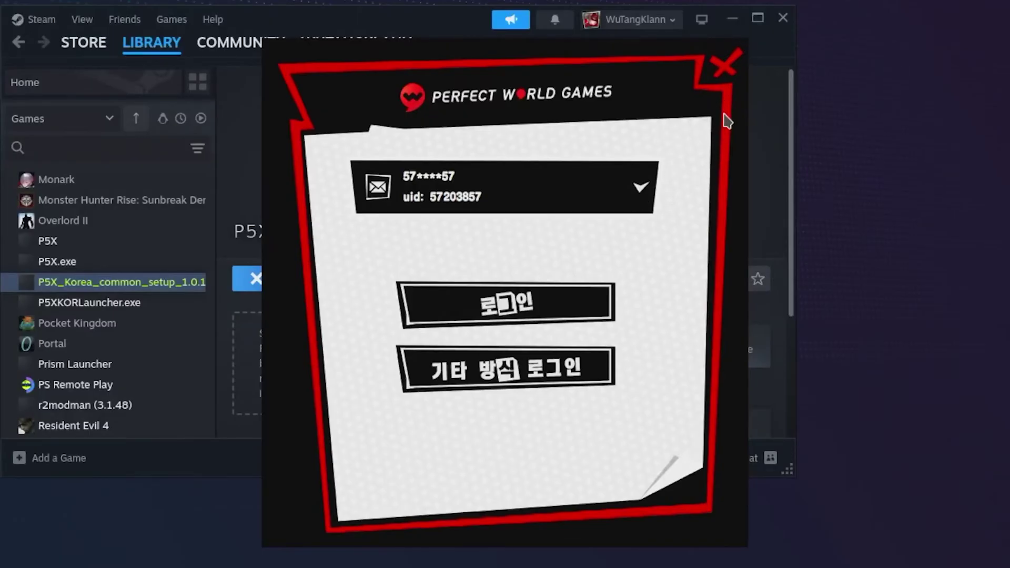
click(731, 69)
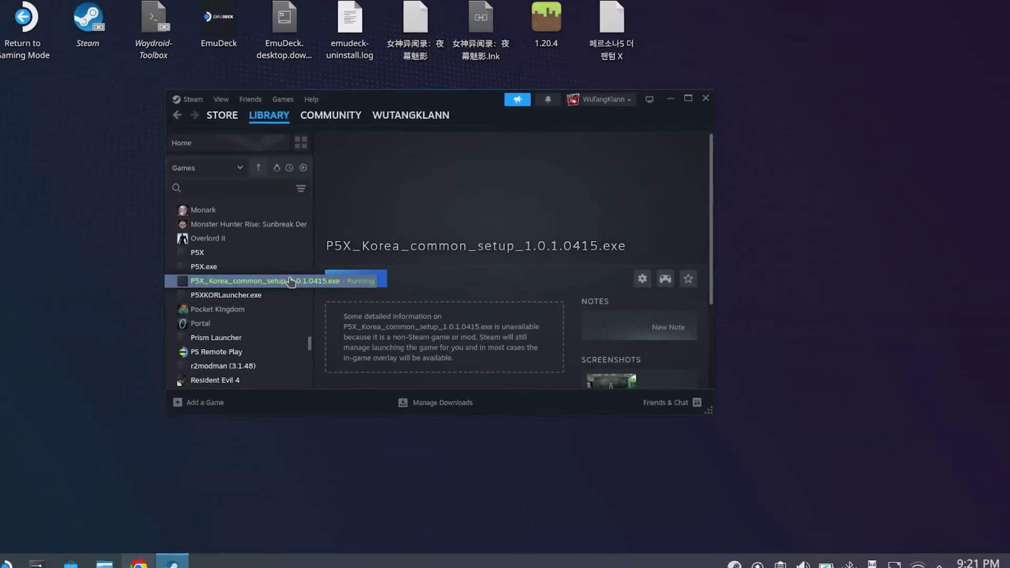
Step: Switch to the Dolphin file manager, check the Show Hidden Files option in Home, and open the hidden .local folder
click(110, 554)
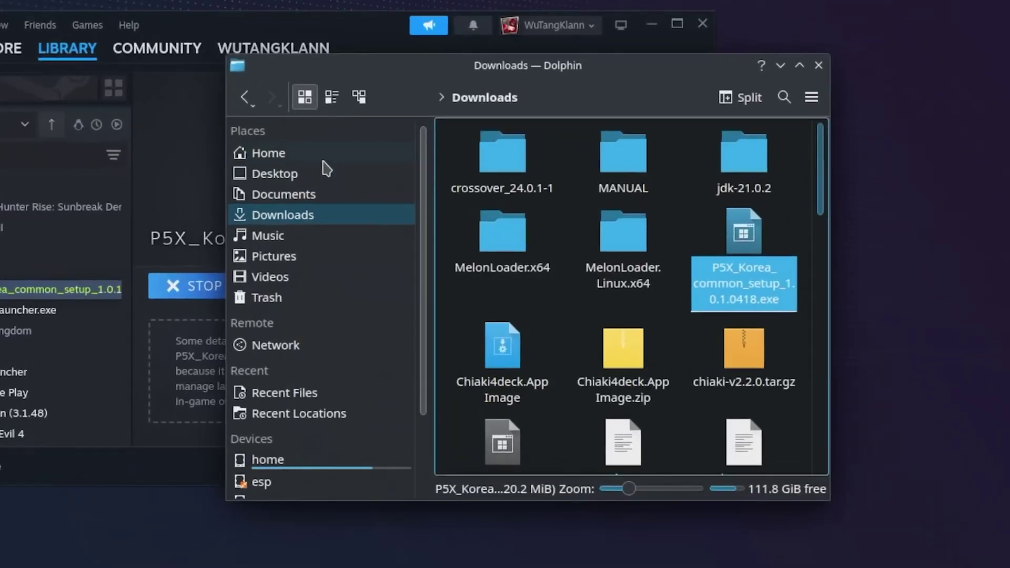
click(439, 190)
scroll(712, 284, down, 5)
scroll(712, 283, up, 5)
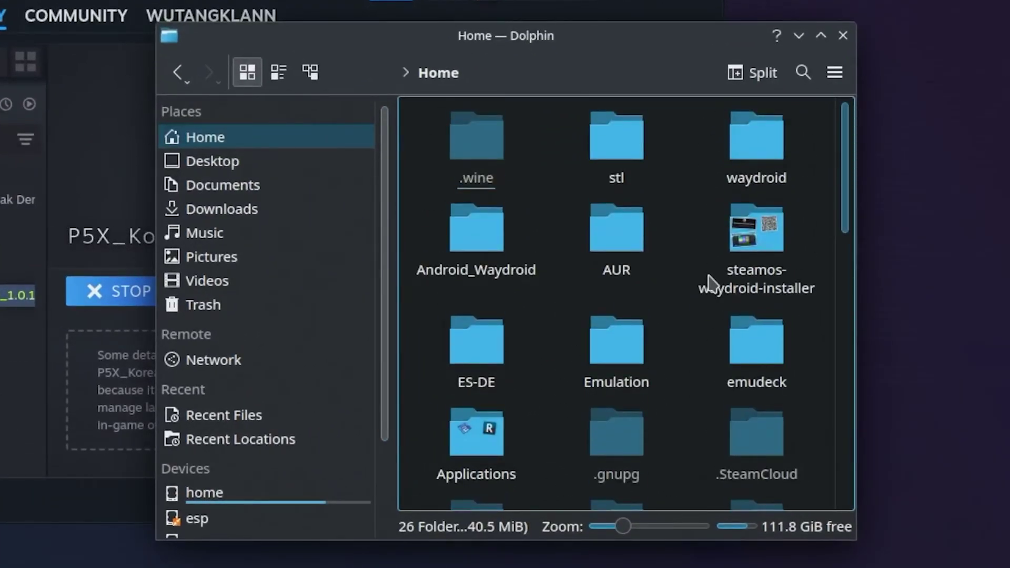
scroll(638, 295, down, 8)
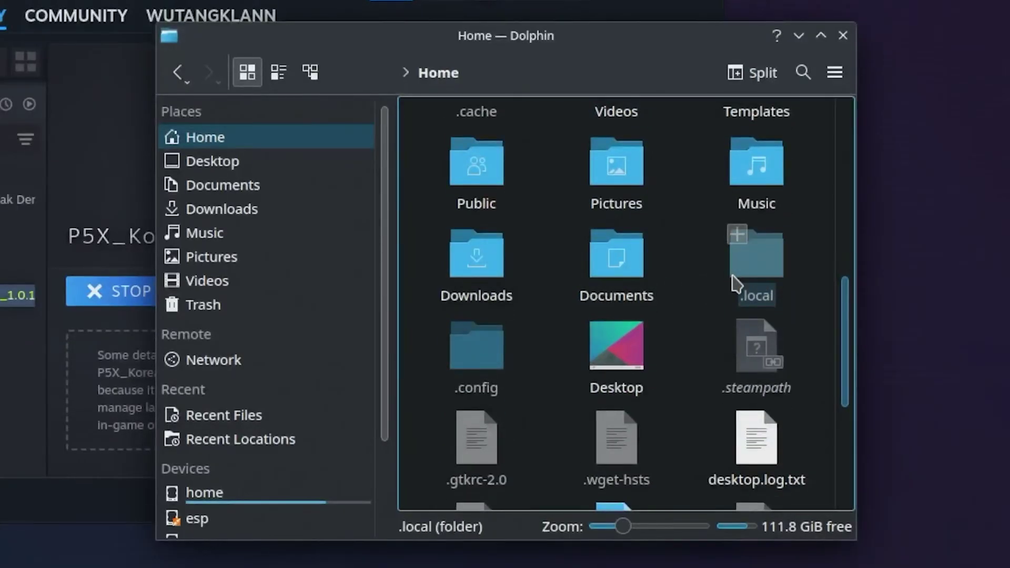
click(835, 73)
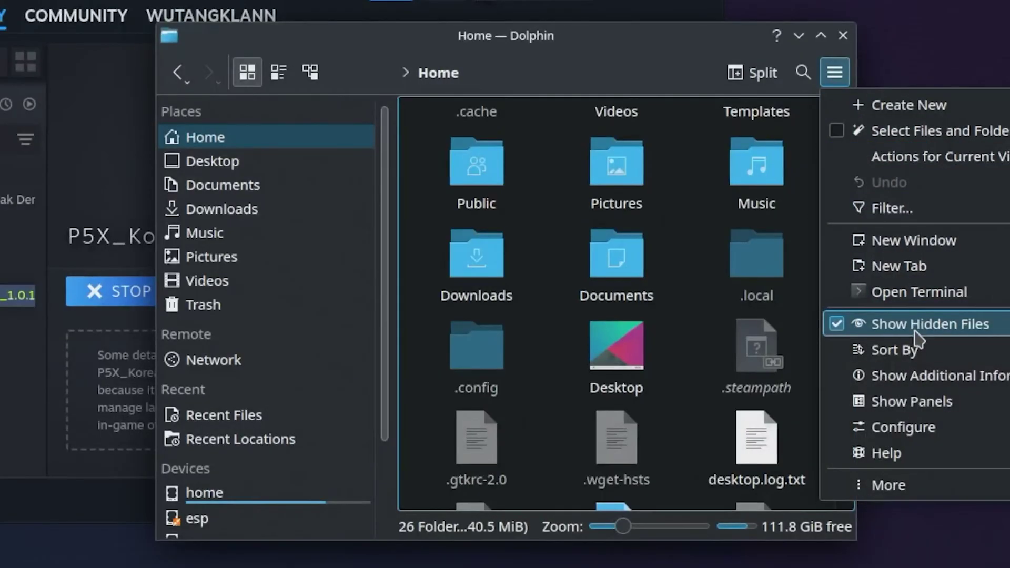
click(761, 278)
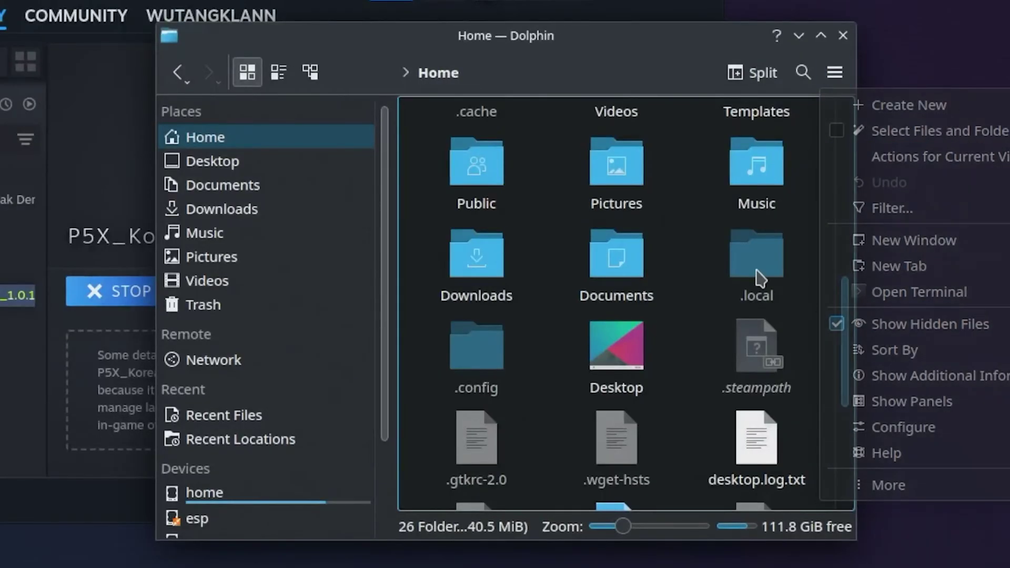
click(761, 278)
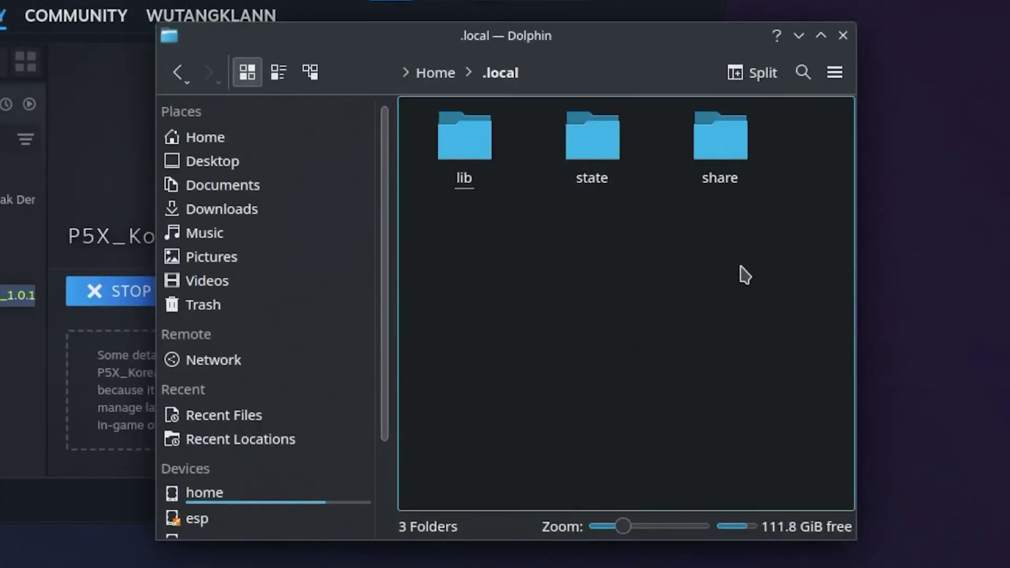
Step: Go from .local through share, Steam and steamapps into the compatdata folder
click(725, 138)
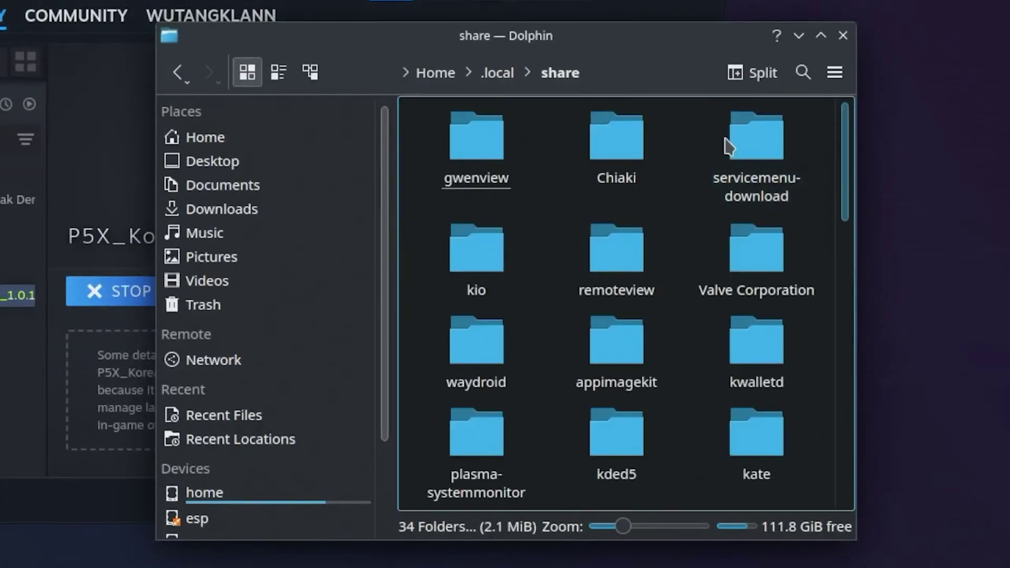
scroll(623, 379, down, 10)
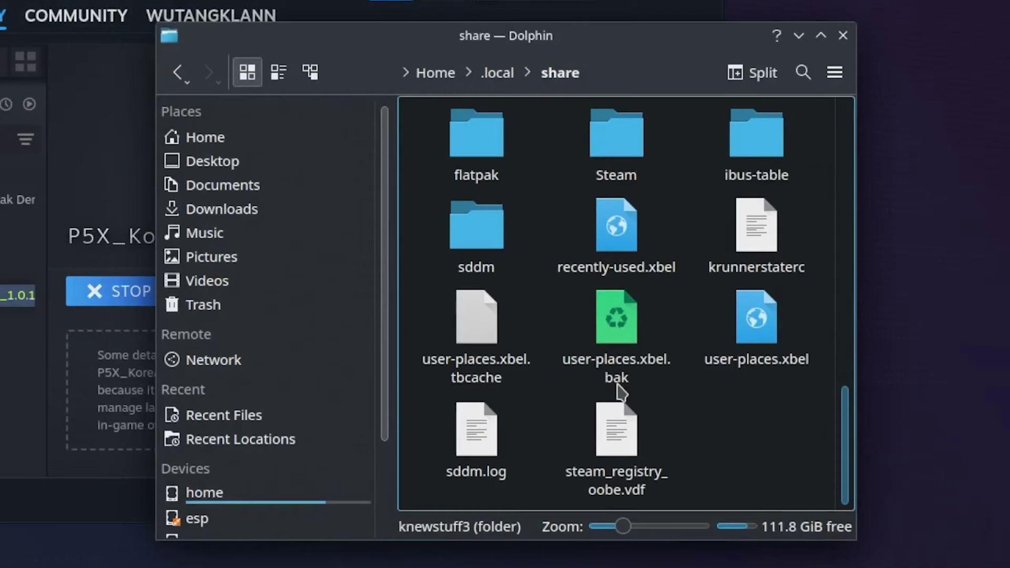
click(613, 158)
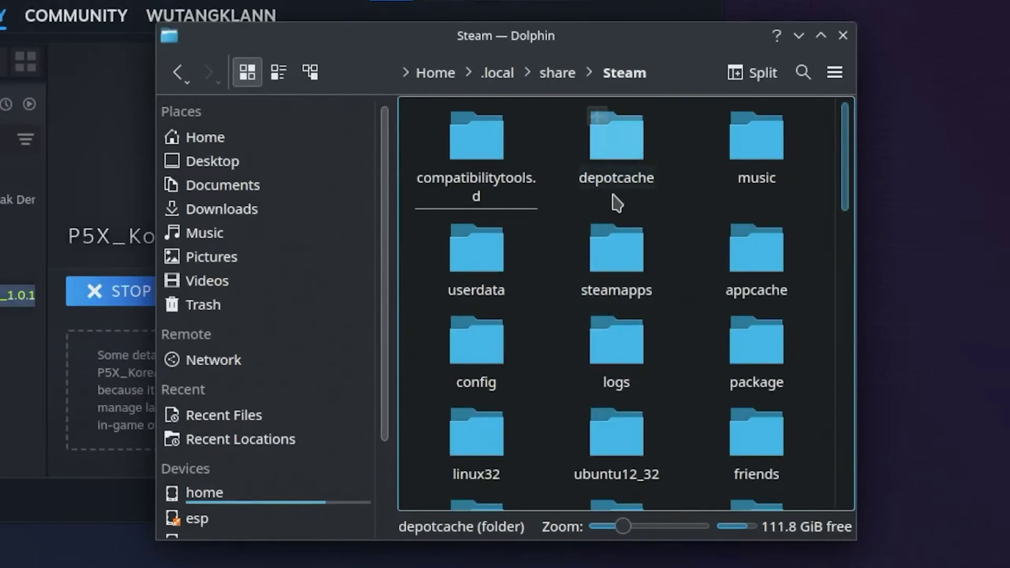
click(642, 265)
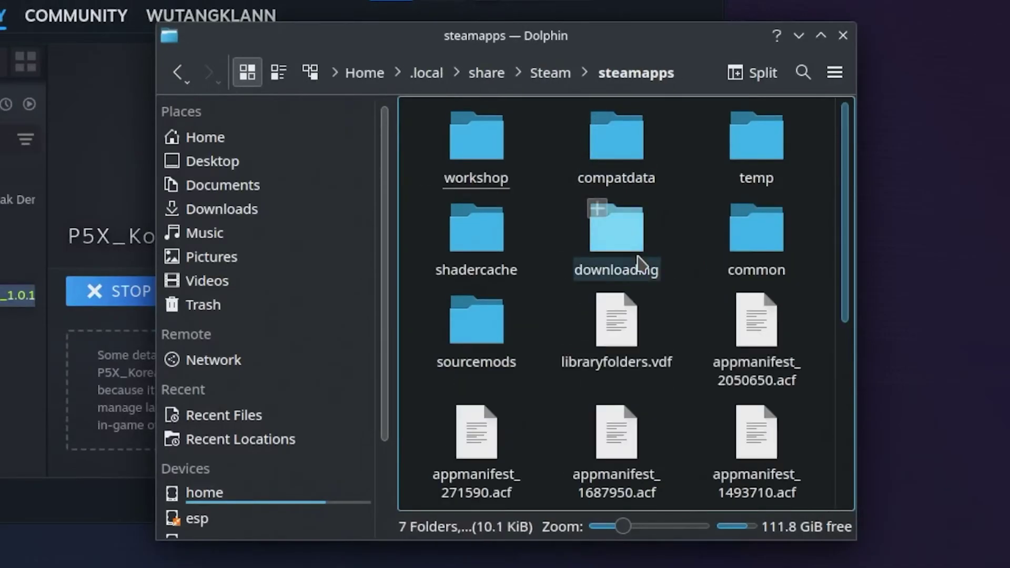
click(623, 152)
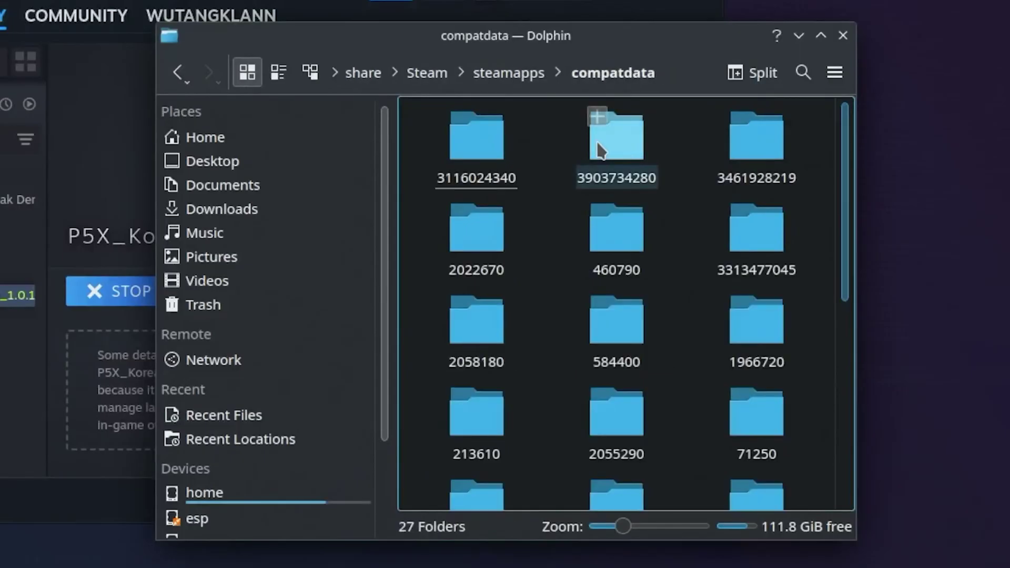
Step: Sort the compatdata folders by creation date with the newest first
right_click(553, 221)
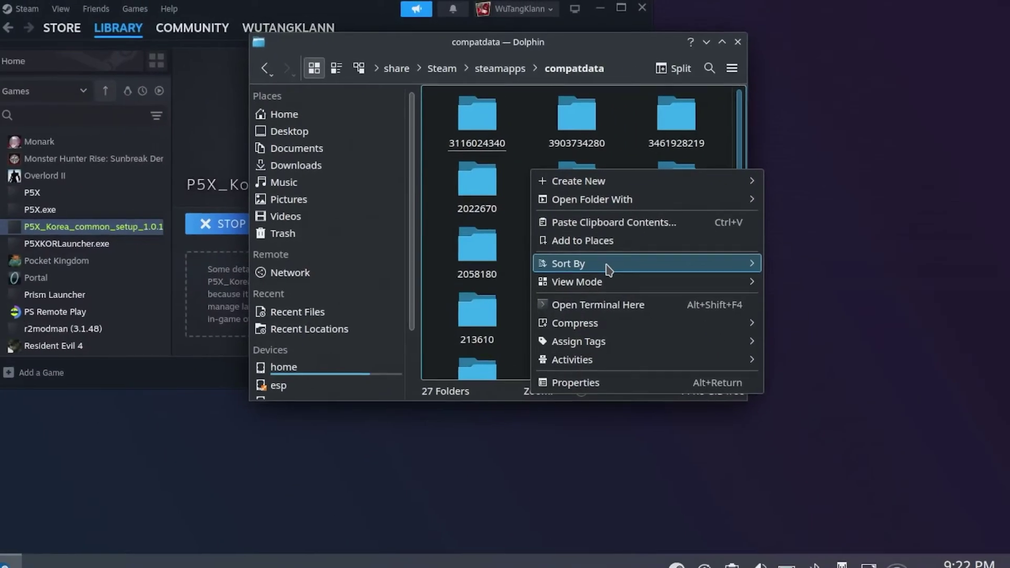
mouse_move(662, 355)
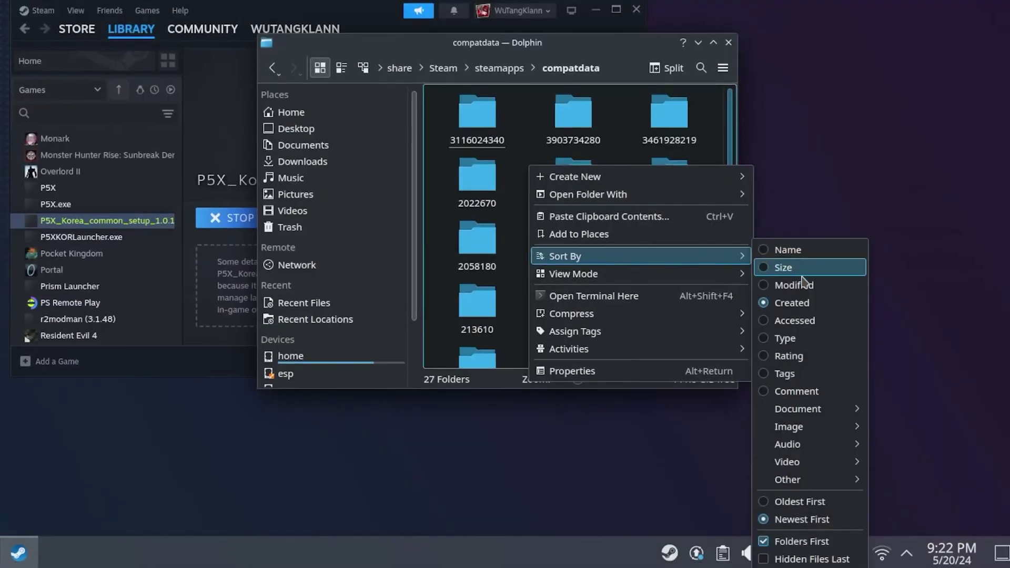
click(797, 308)
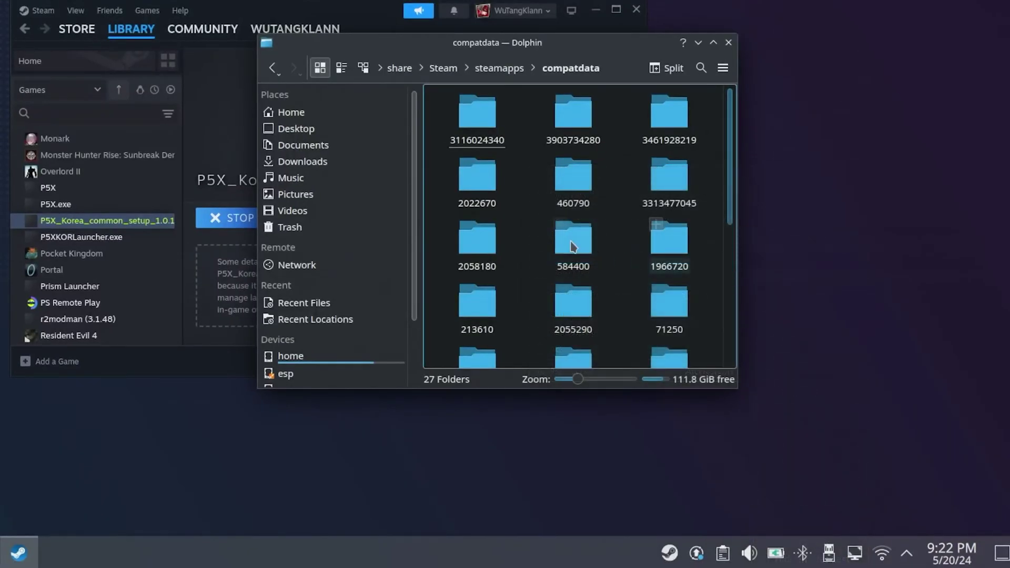
right_click(519, 227)
mouse_move(609, 319)
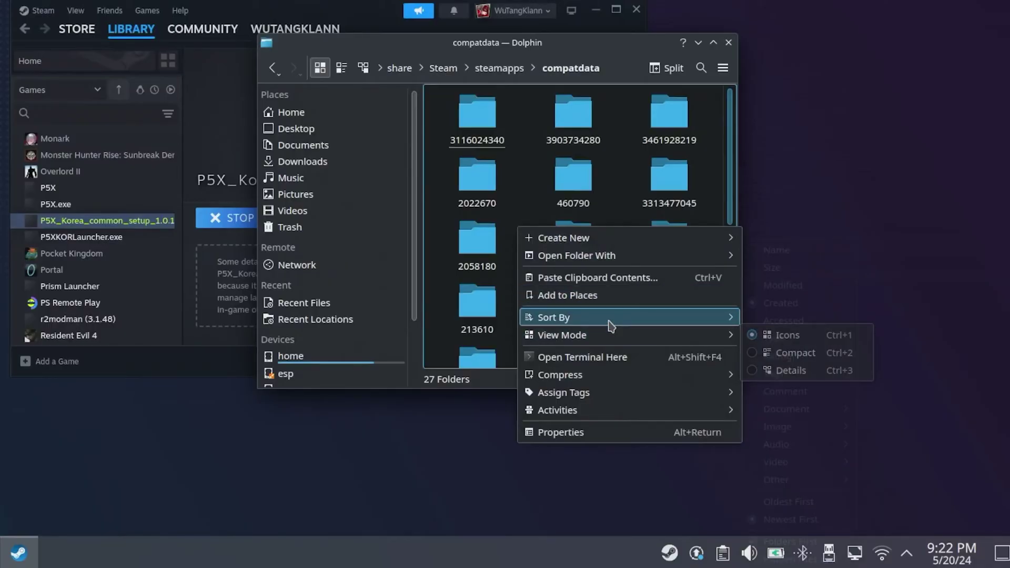
click(817, 520)
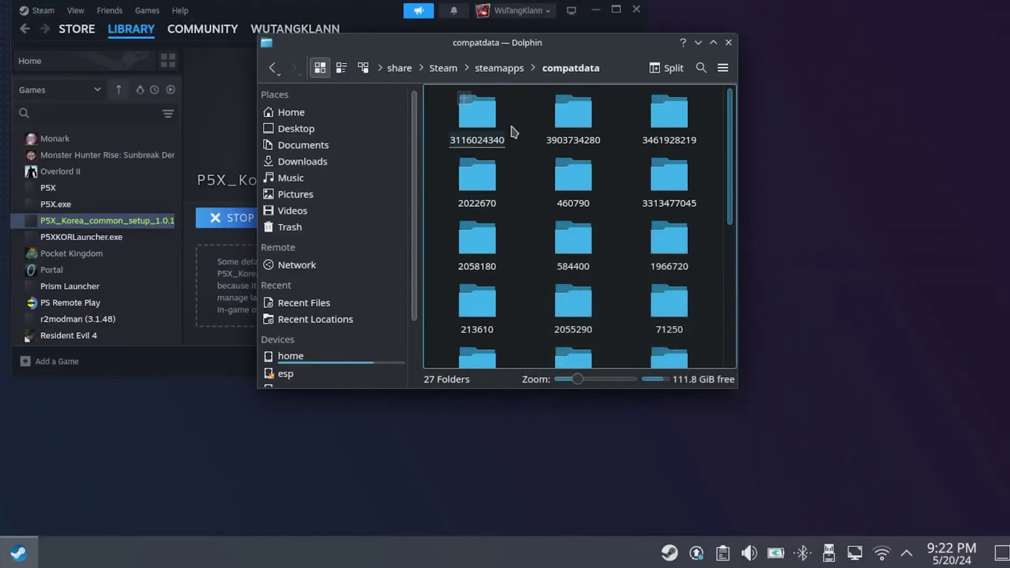
click(476, 111)
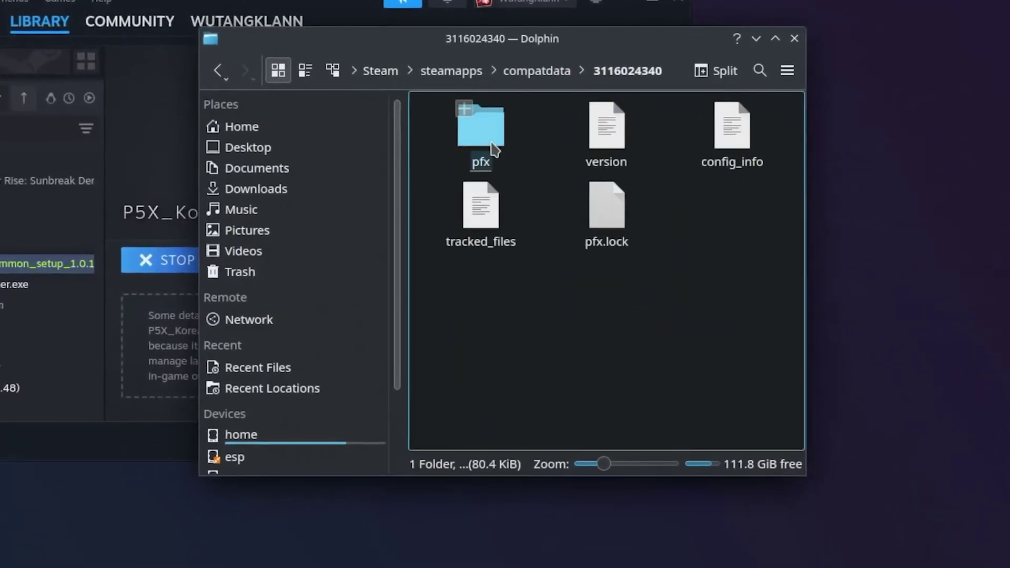
click(492, 148)
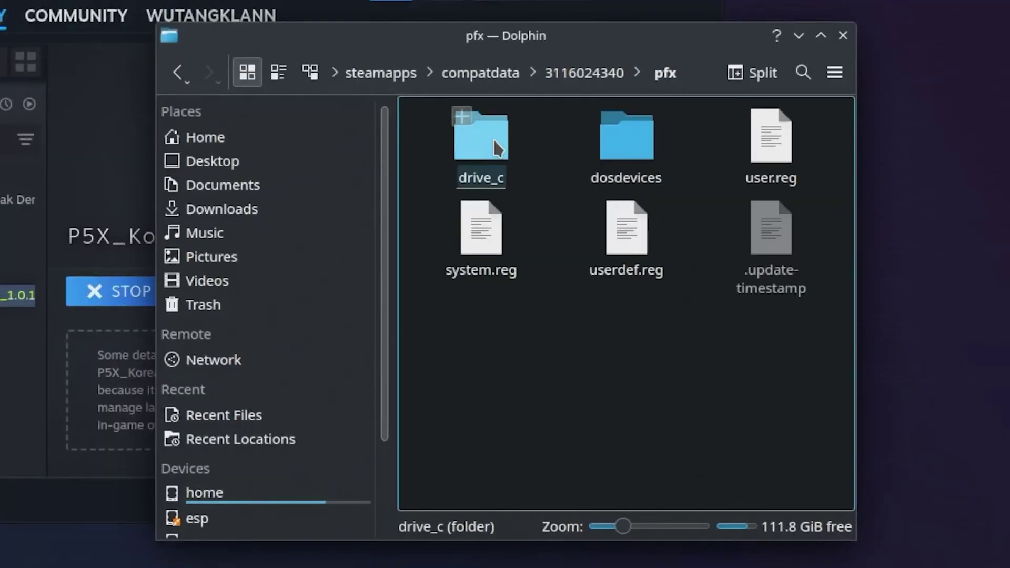
click(496, 148)
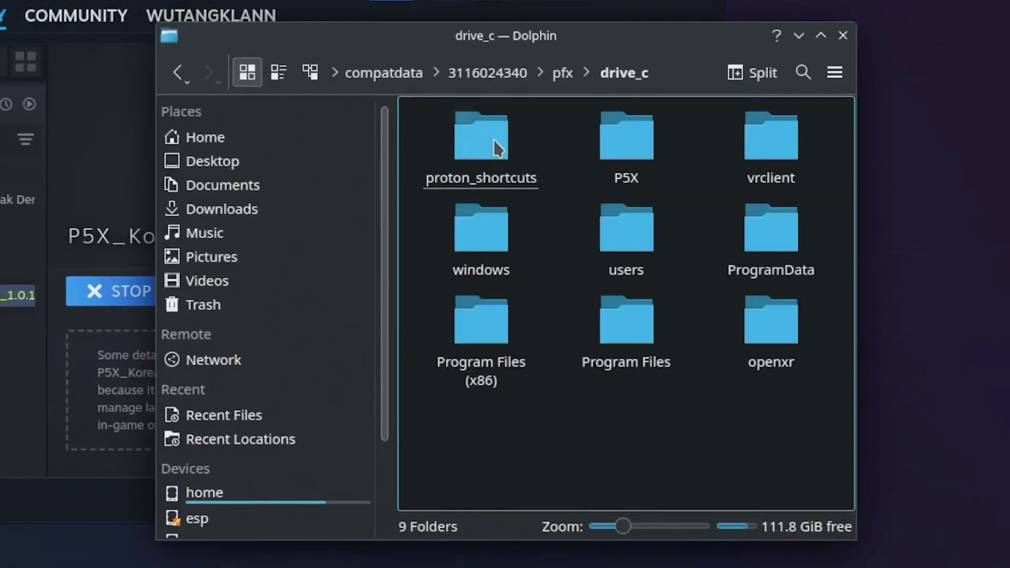
click(633, 145)
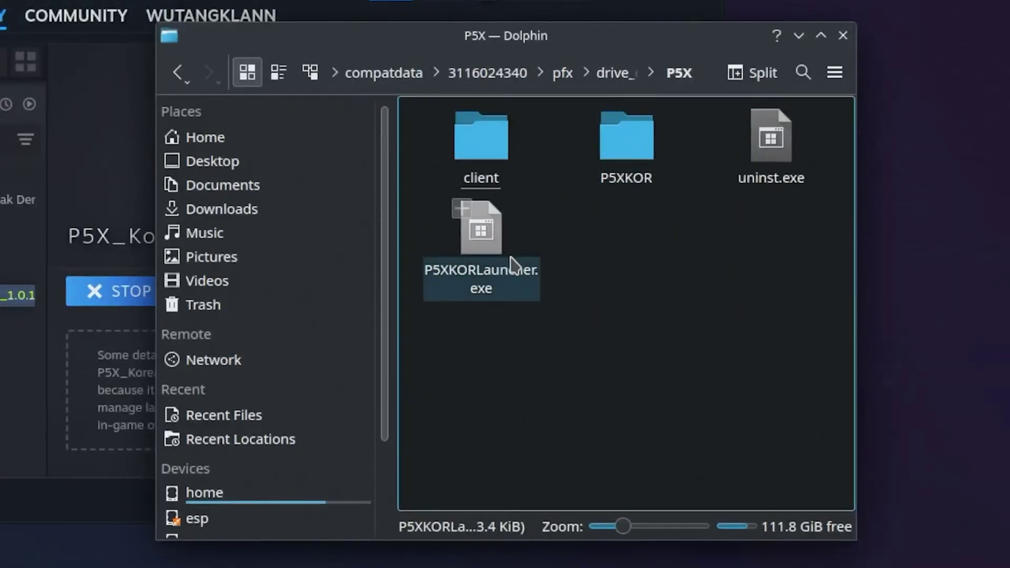
click(476, 236)
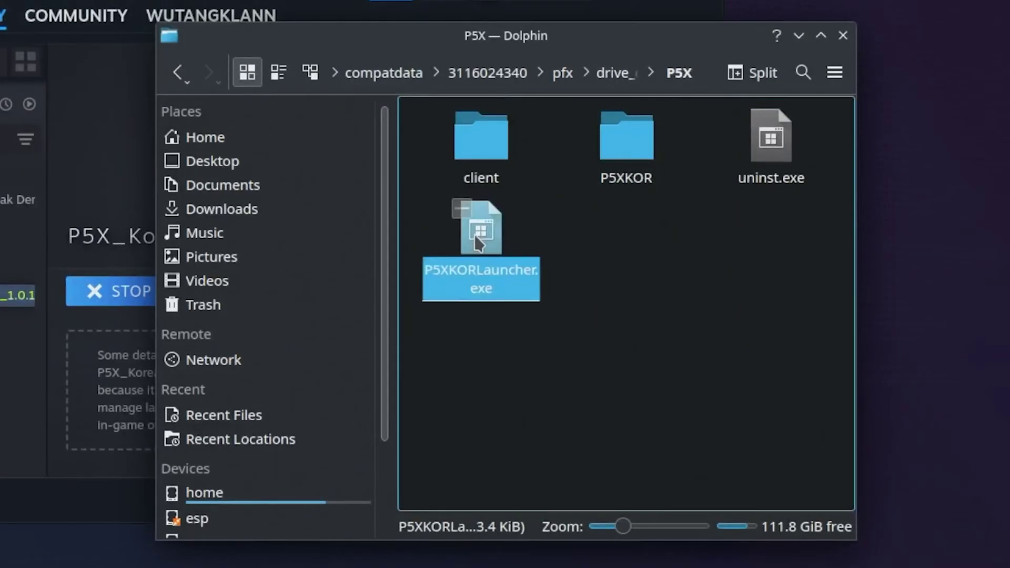
Step: Copy the full path of the P5X folder and move the file manager window aside to uncover Steam
click(702, 72)
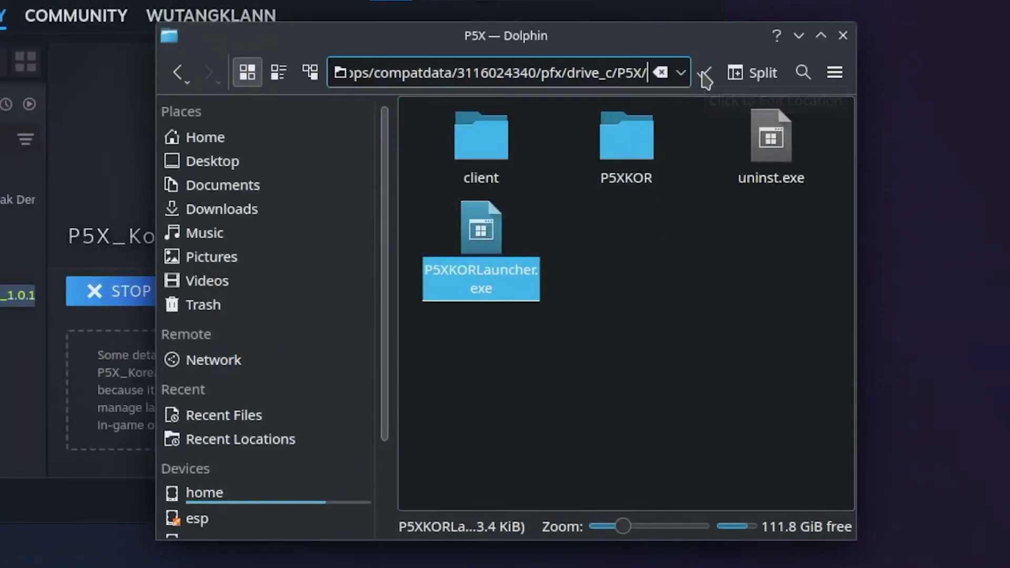
triple_click(552, 73)
right_click(530, 78)
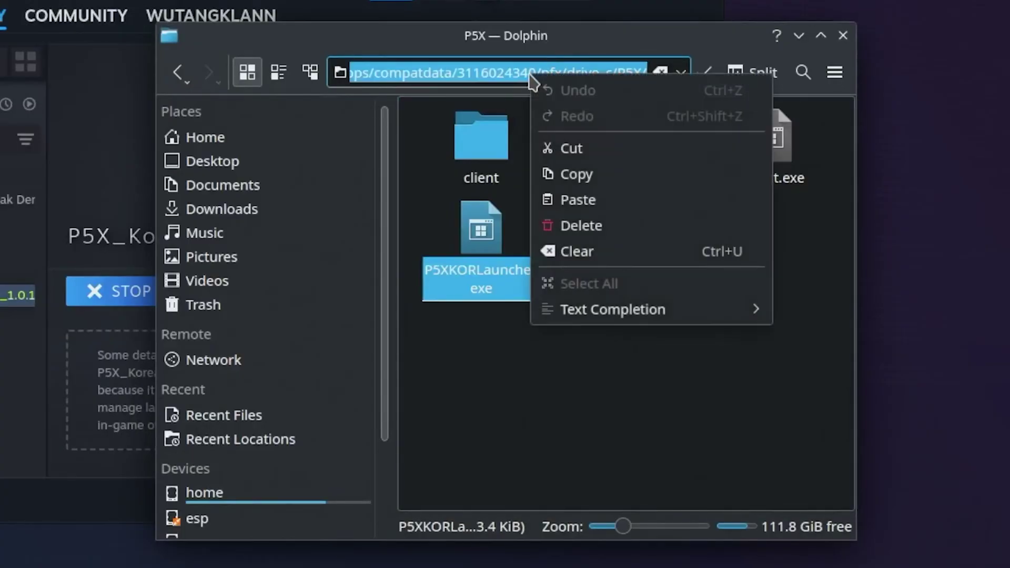
click(639, 179)
drag(564, 38, 850, 175)
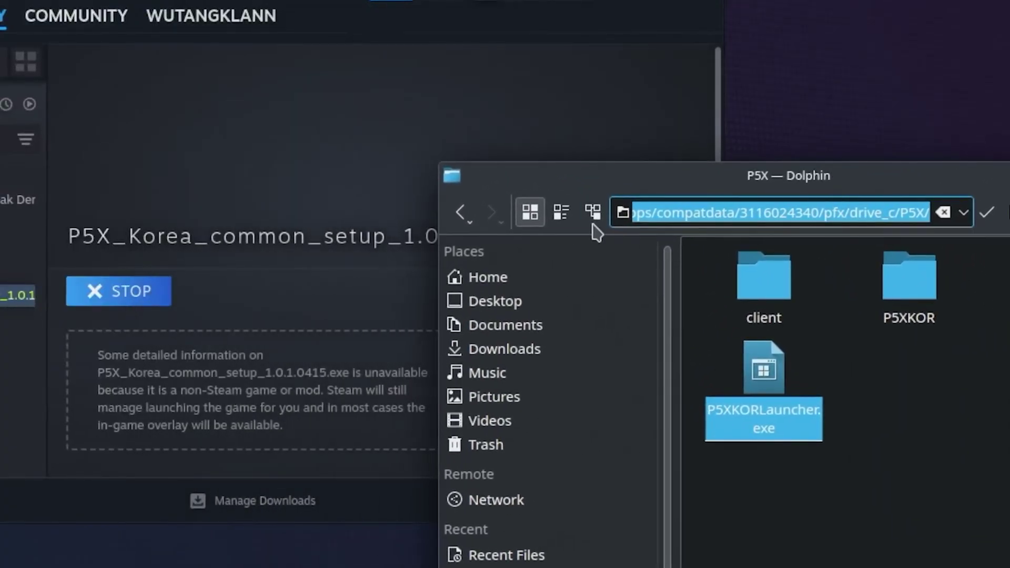
Step: Switch to Steam and remove the existing P5XKORLauncher.exe entry from the library
click(336, 315)
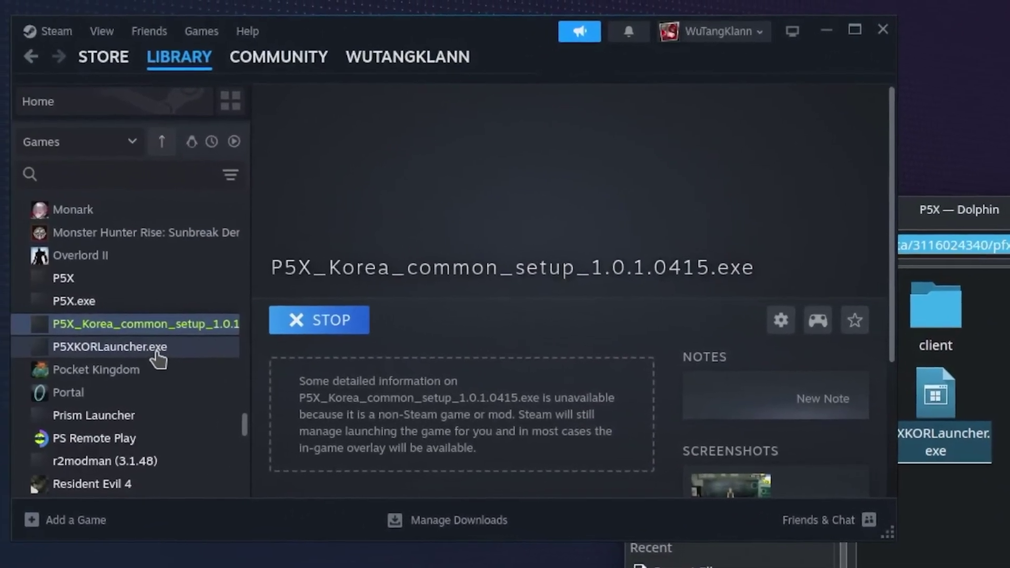
click(158, 355)
click(781, 320)
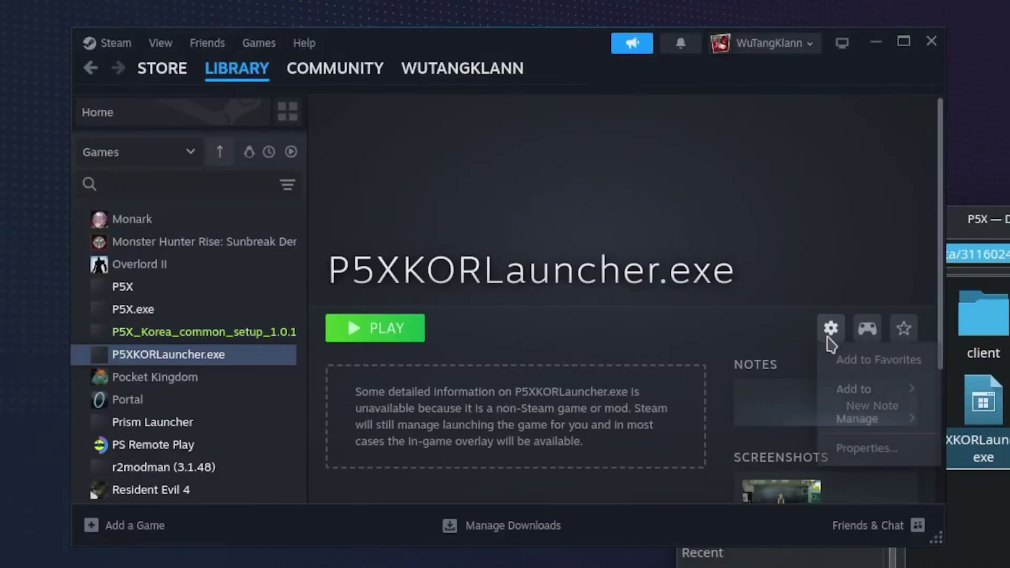
mouse_move(794, 420)
click(637, 415)
click(100, 529)
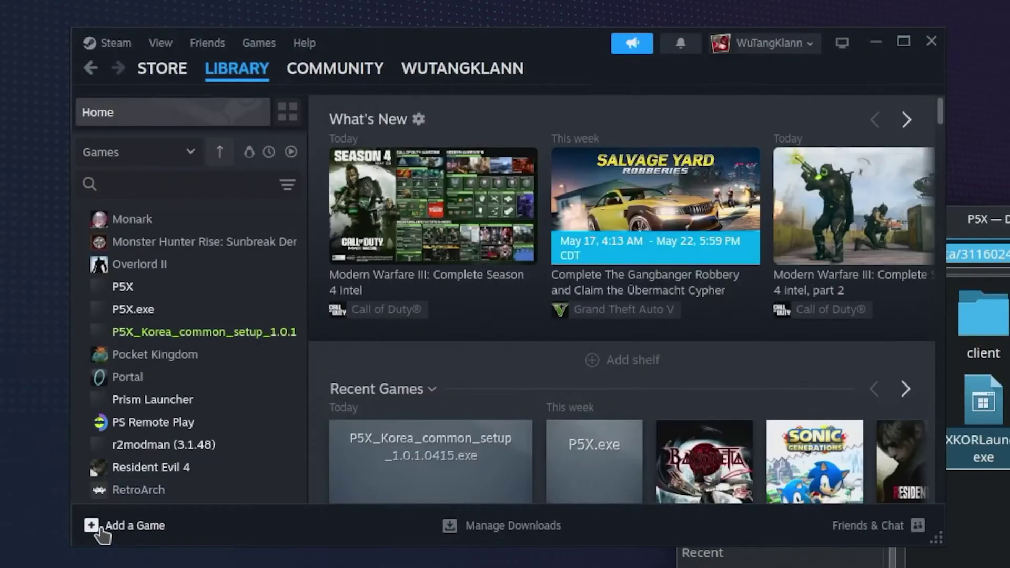
click(187, 546)
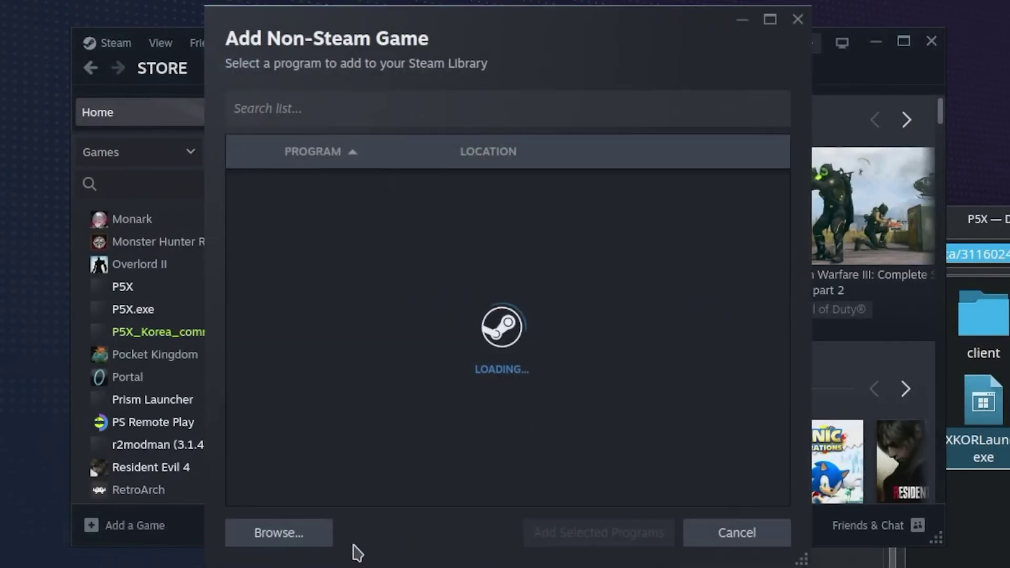
click(276, 542)
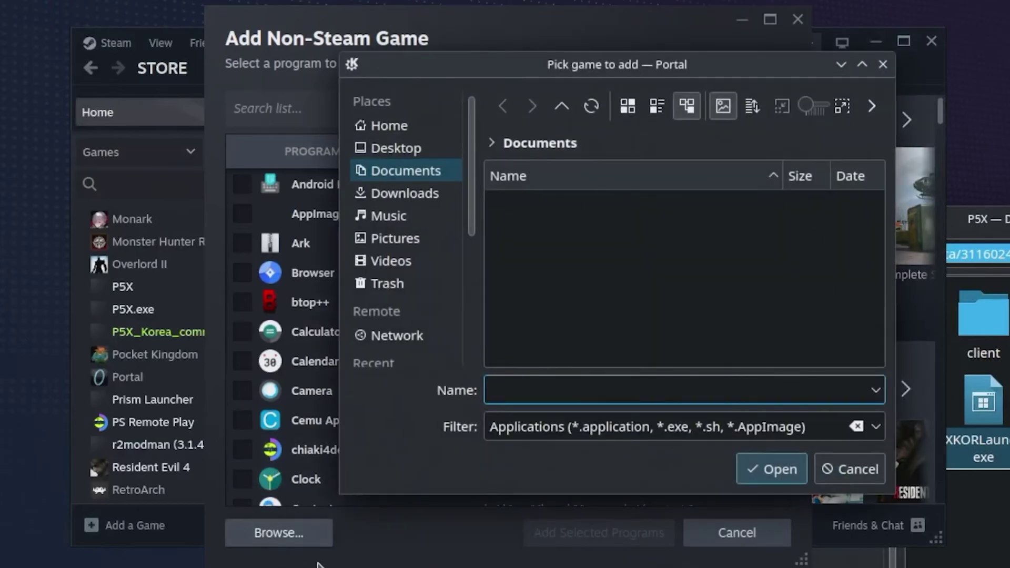
click(607, 140)
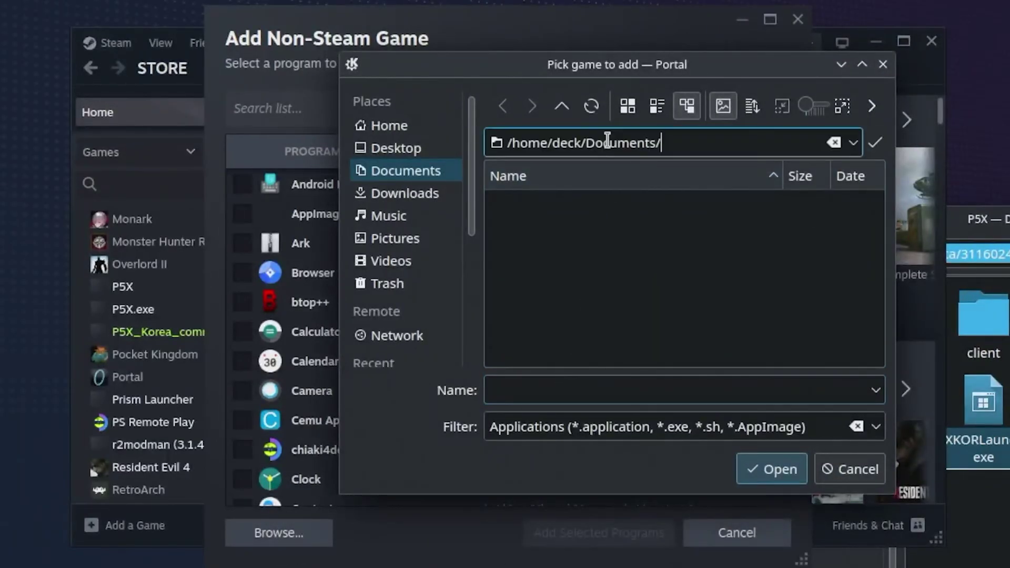
triple_click(679, 147)
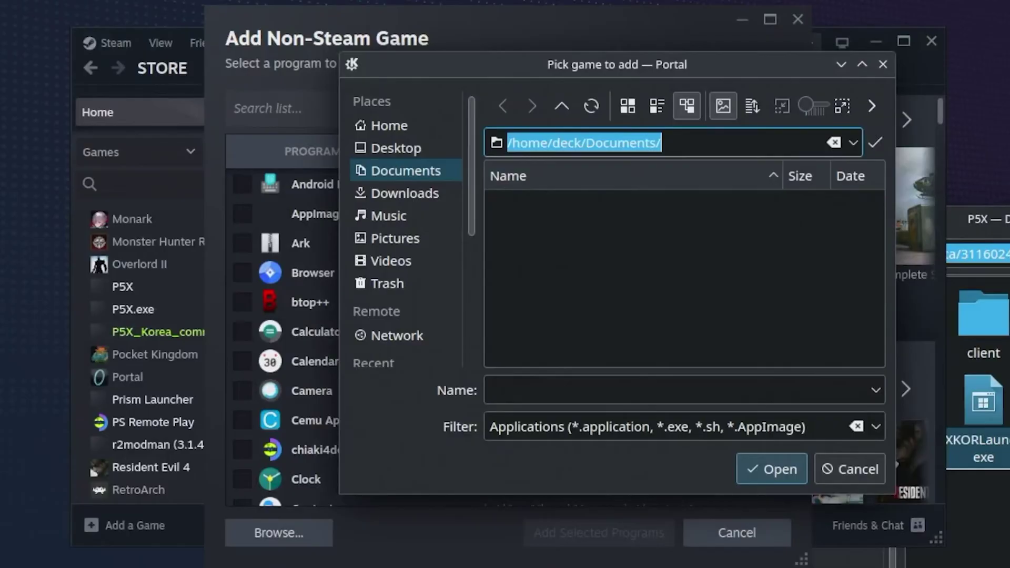
key(ctrl+v)
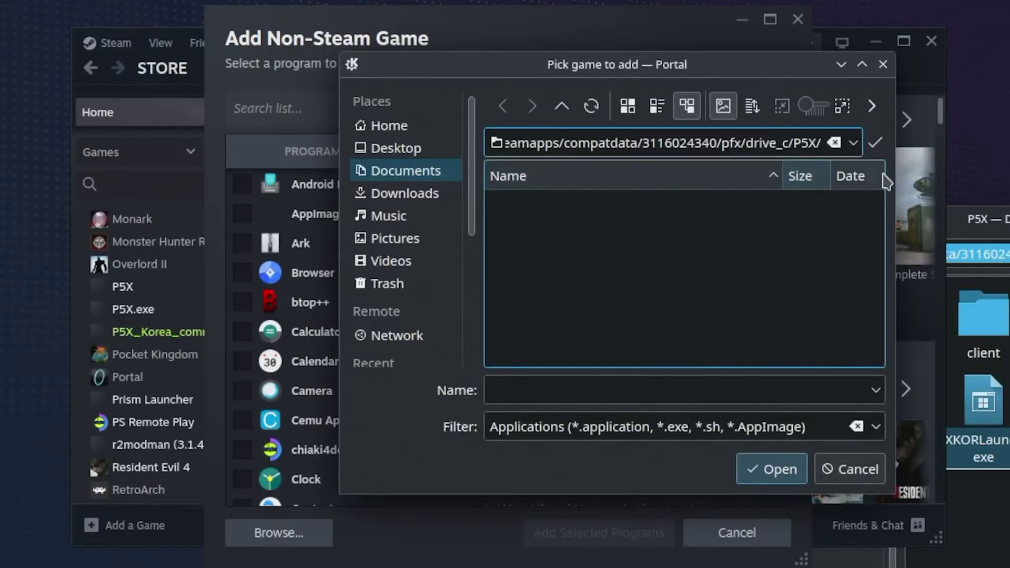
click(877, 144)
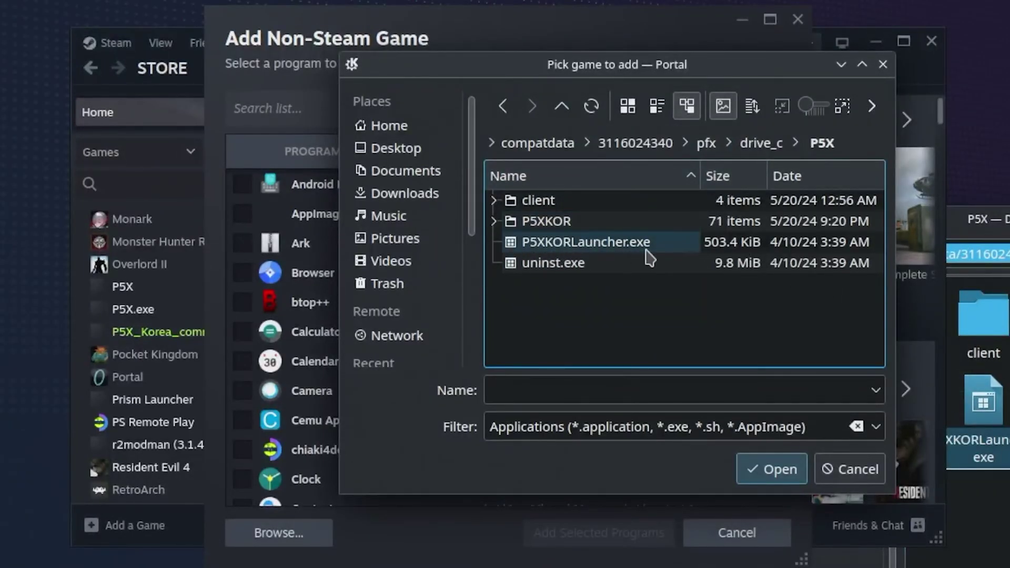
Step: Choose P5XKORLauncher.exe from the P5X folder and add it to the Steam library
click(602, 245)
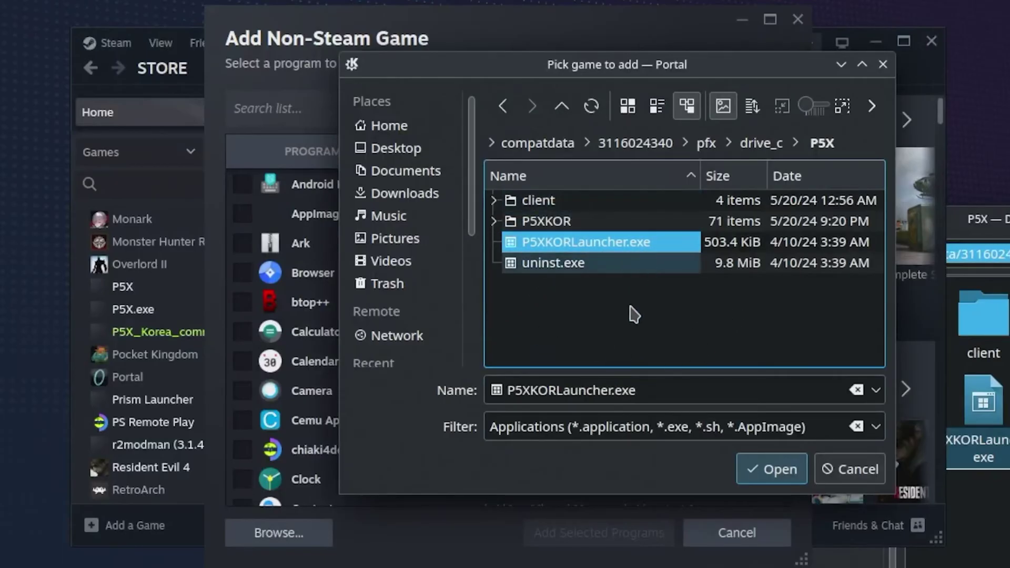
click(762, 470)
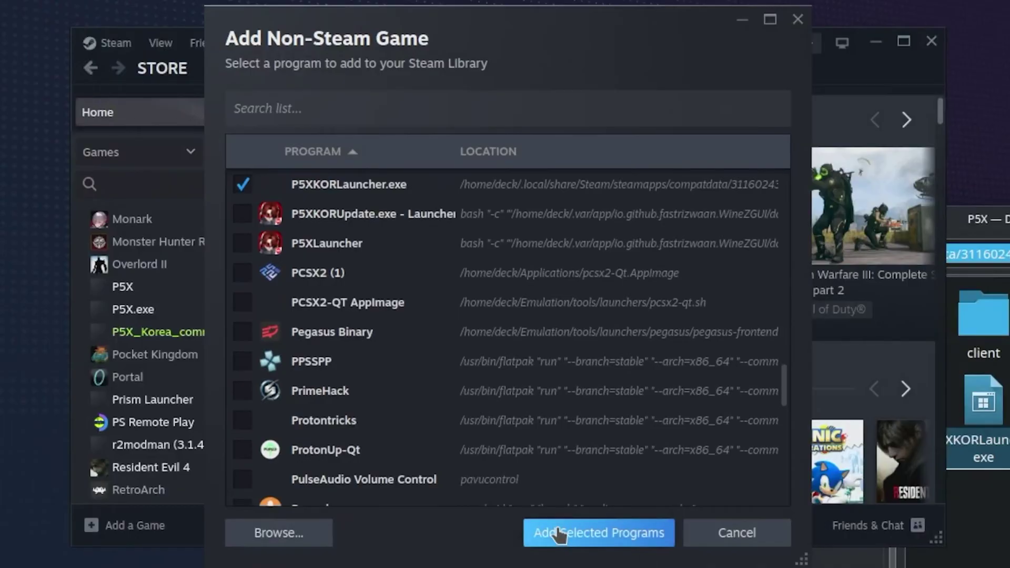
click(559, 535)
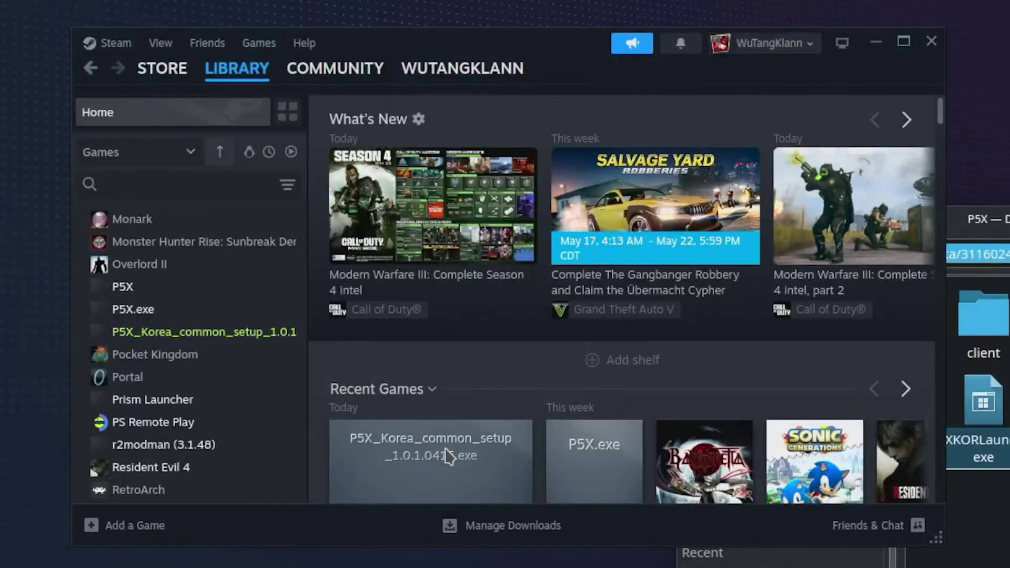
Step: Force Proton Experimental as the compatibility tool in the properties of P5XKORLauncher.exe and close them
mouse_move(448, 457)
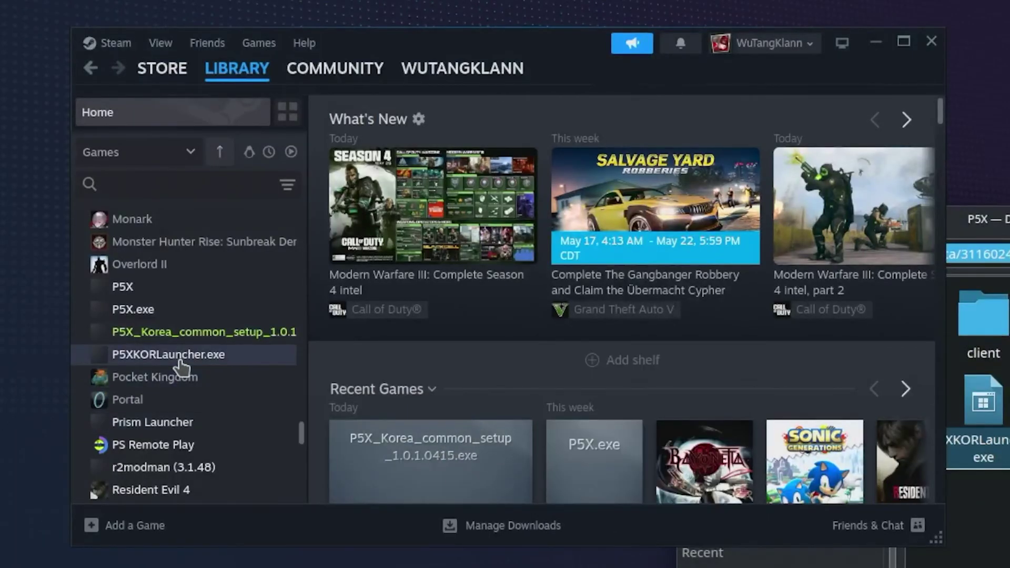
click(179, 362)
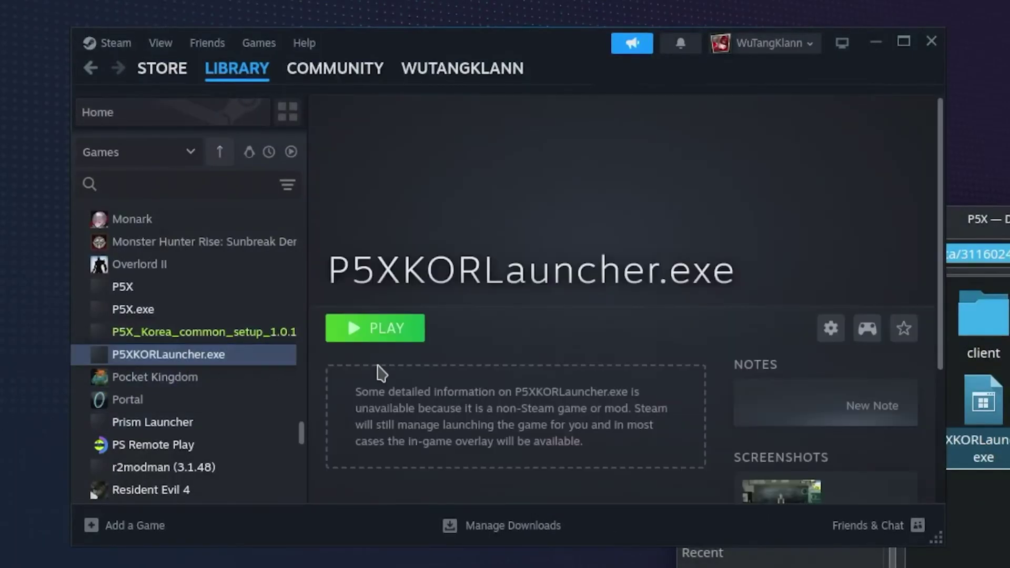
click(832, 329)
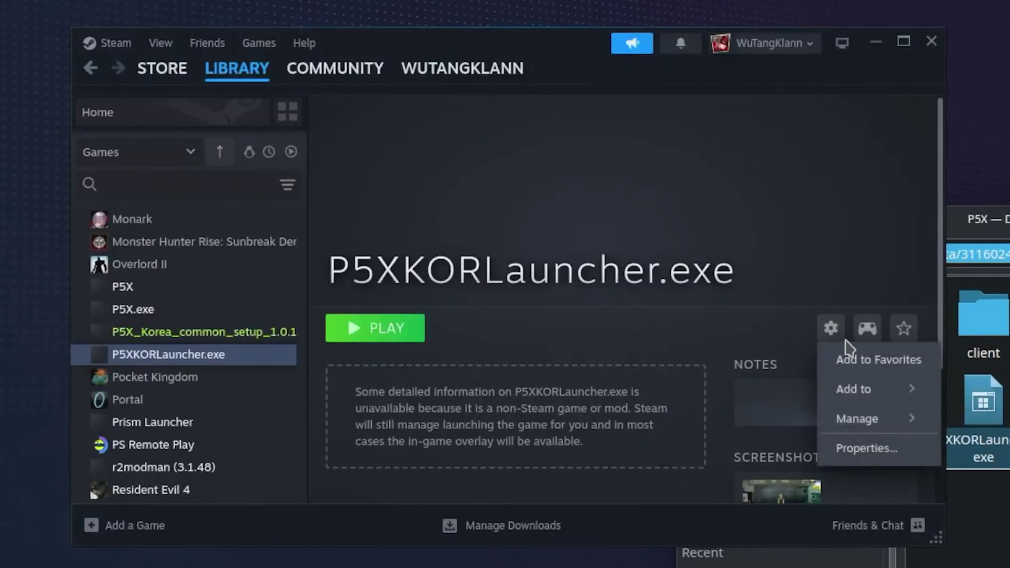
click(885, 452)
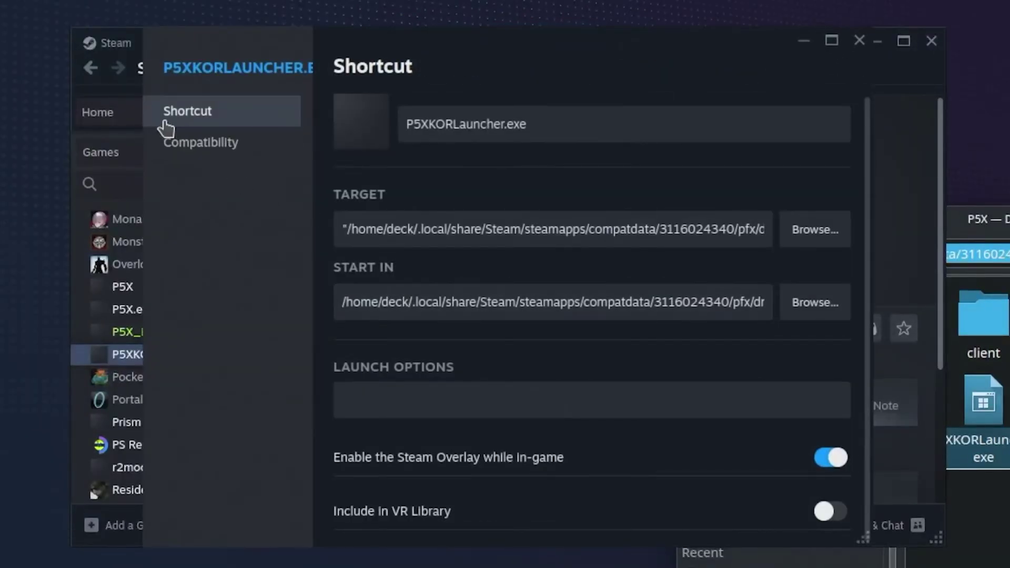
click(231, 150)
click(357, 113)
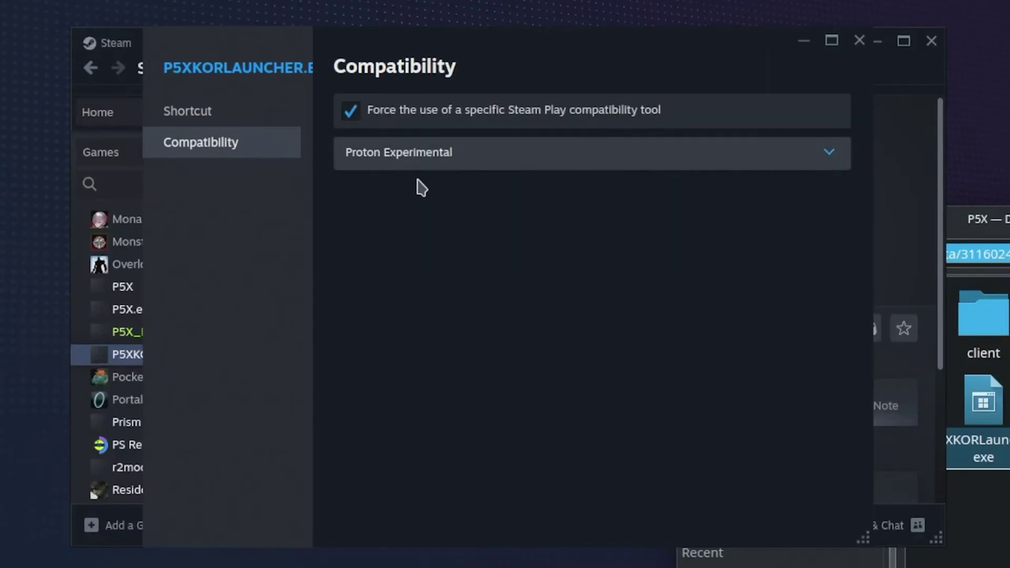
click(409, 156)
click(401, 200)
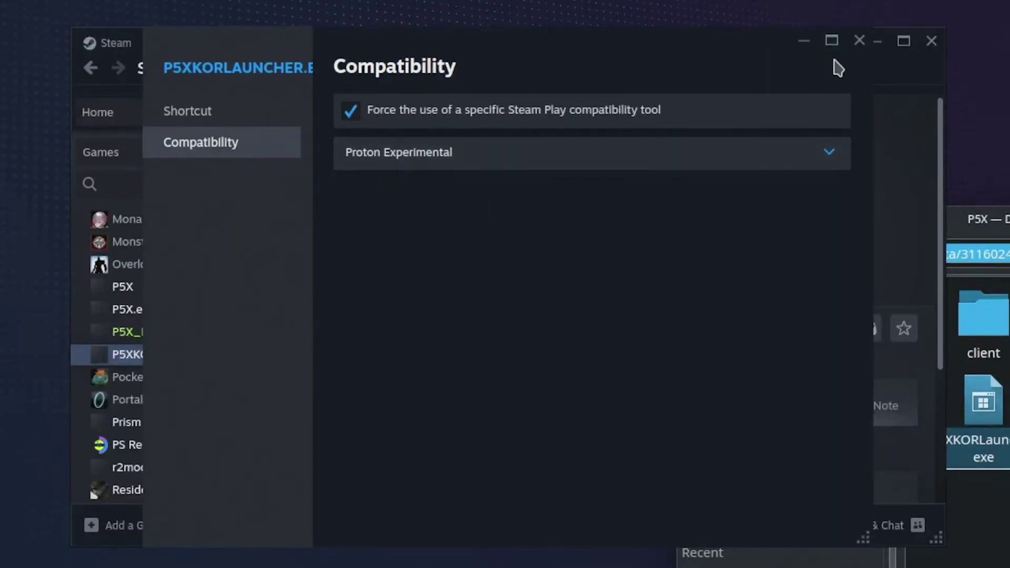
click(860, 40)
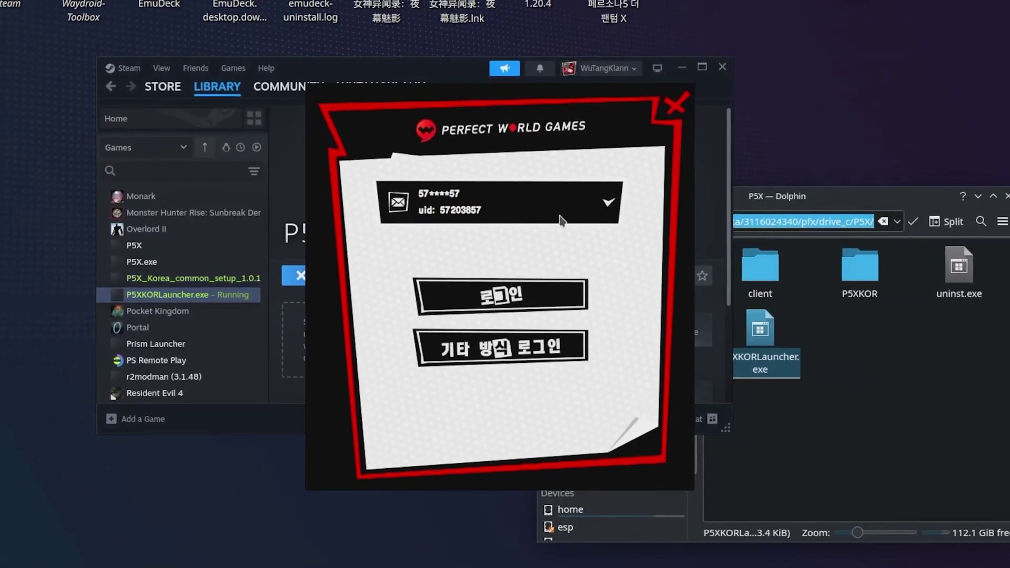
Step: Check the account list in the running launcher's login window and log in with the saved account
click(503, 205)
click(645, 211)
click(500, 295)
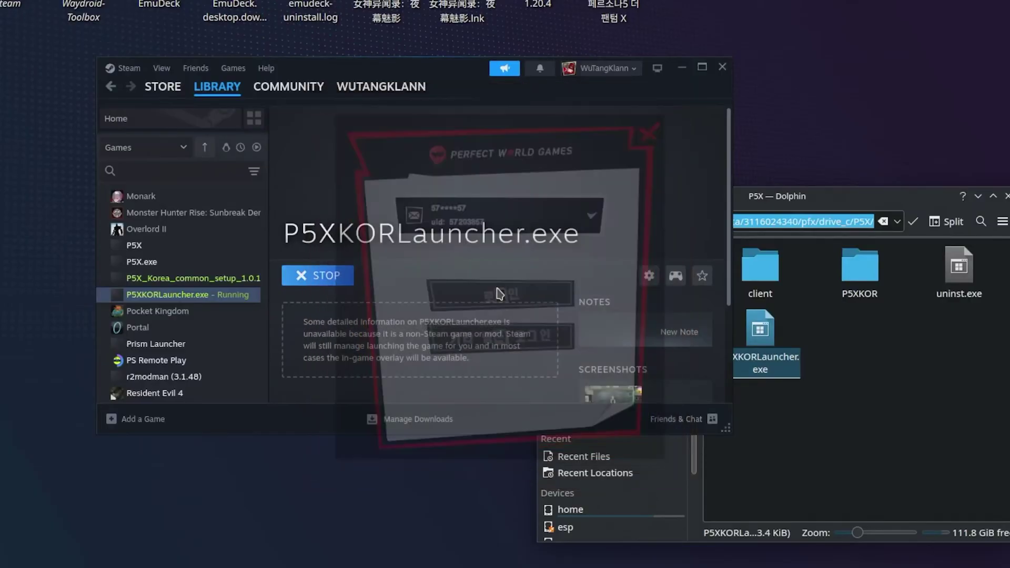
click(594, 397)
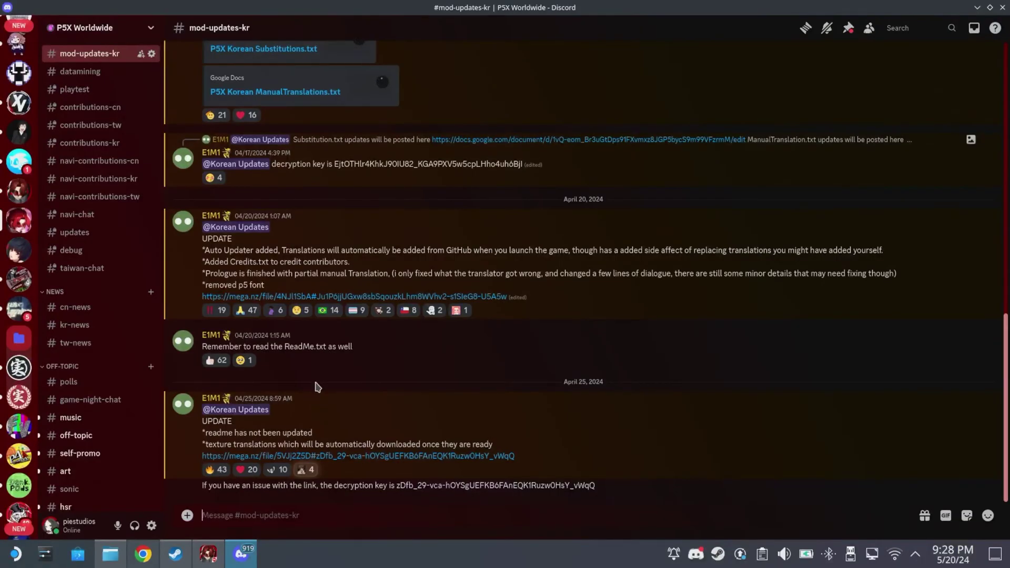
Step: Find the mod-updates-kr channel under Mod-Development and open the MEGA download link in the April 25, 2024 update
scroll(126, 224, up, 5)
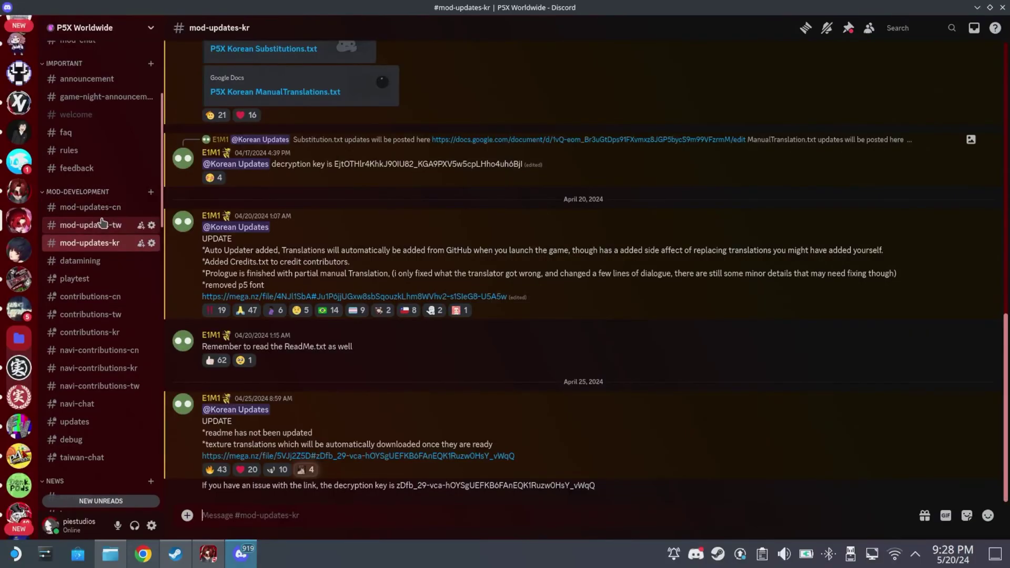
click(107, 247)
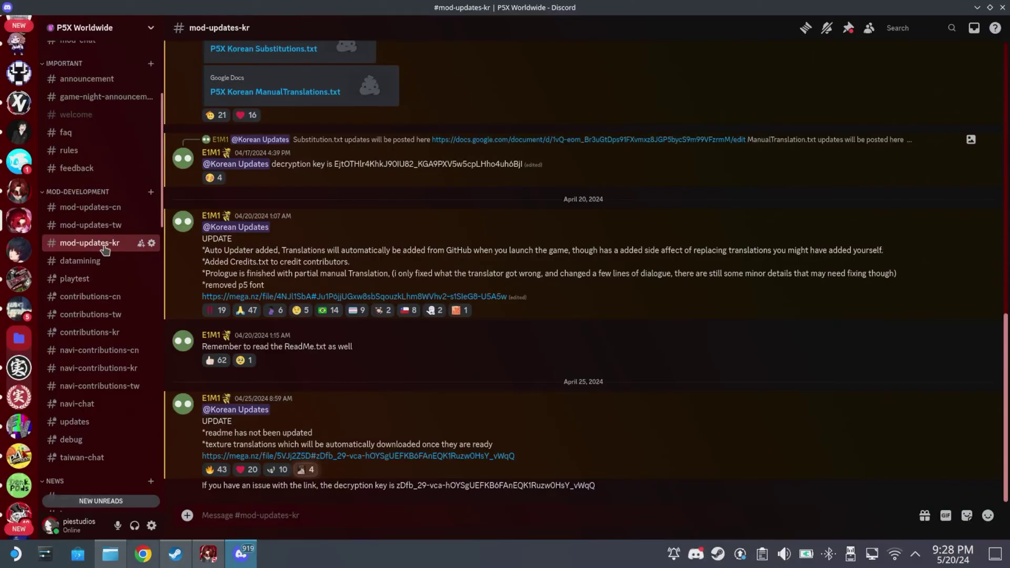
click(408, 456)
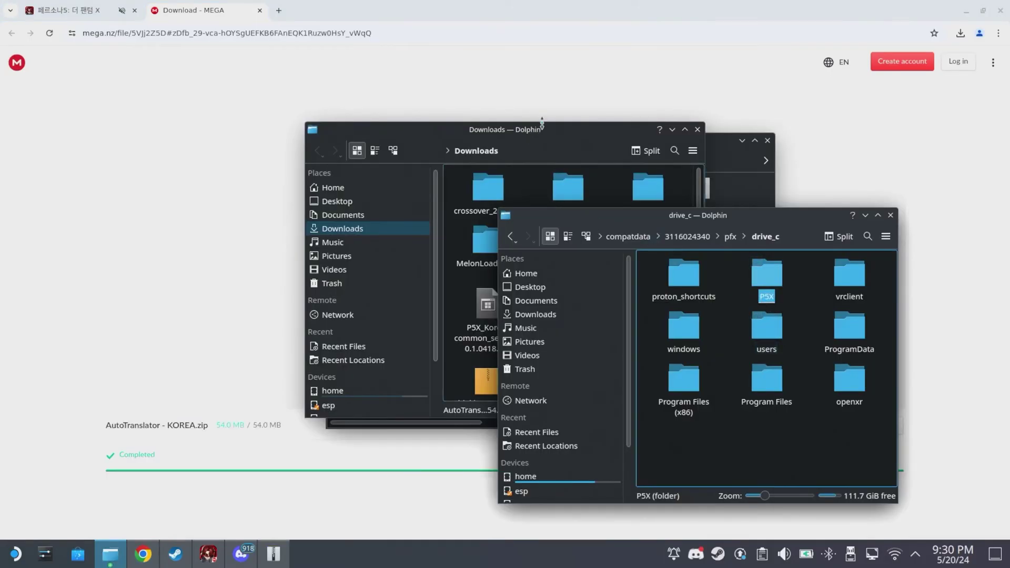
Step: Bring the opened AutoTranslator - KOREA.zip archive forward and browse the drive_c file window to P5X/client/pc
click(714, 154)
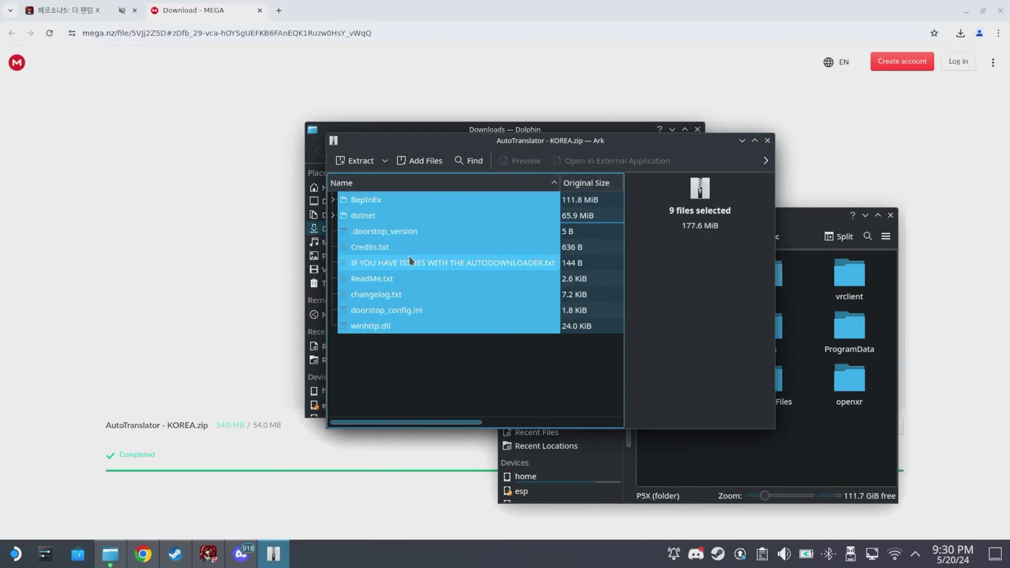
click(739, 458)
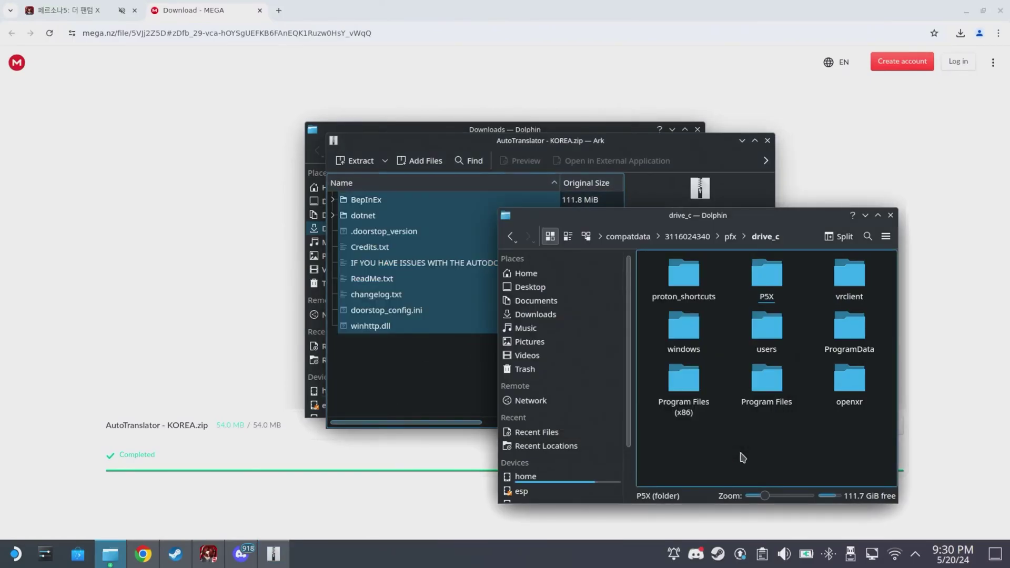
double_click(777, 280)
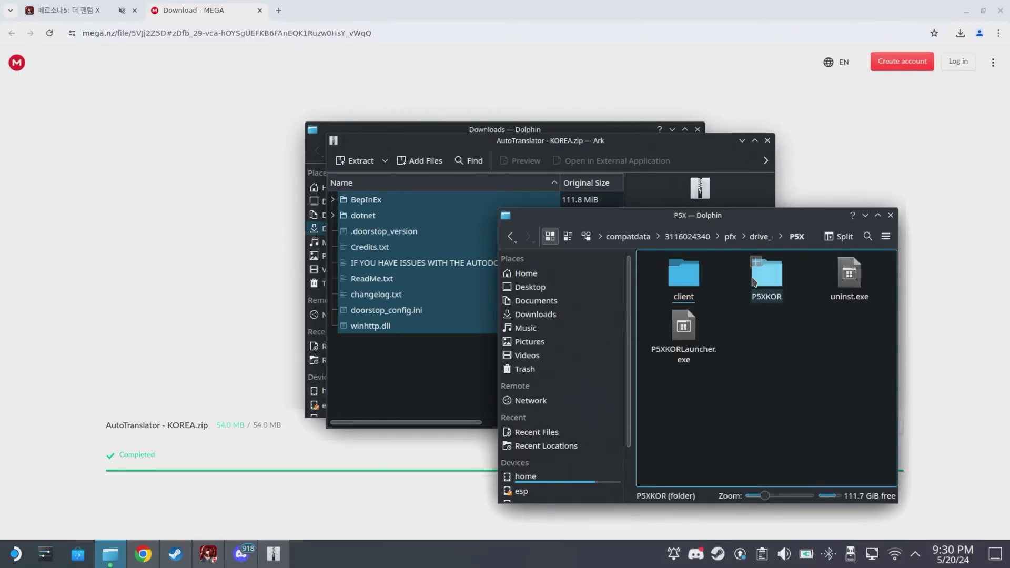
double_click(684, 273)
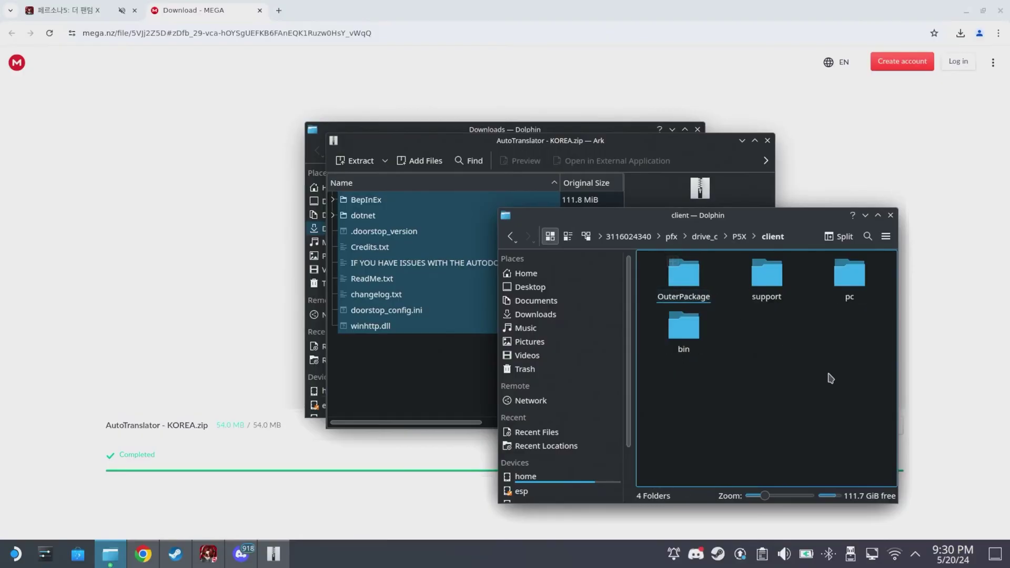
double_click(846, 271)
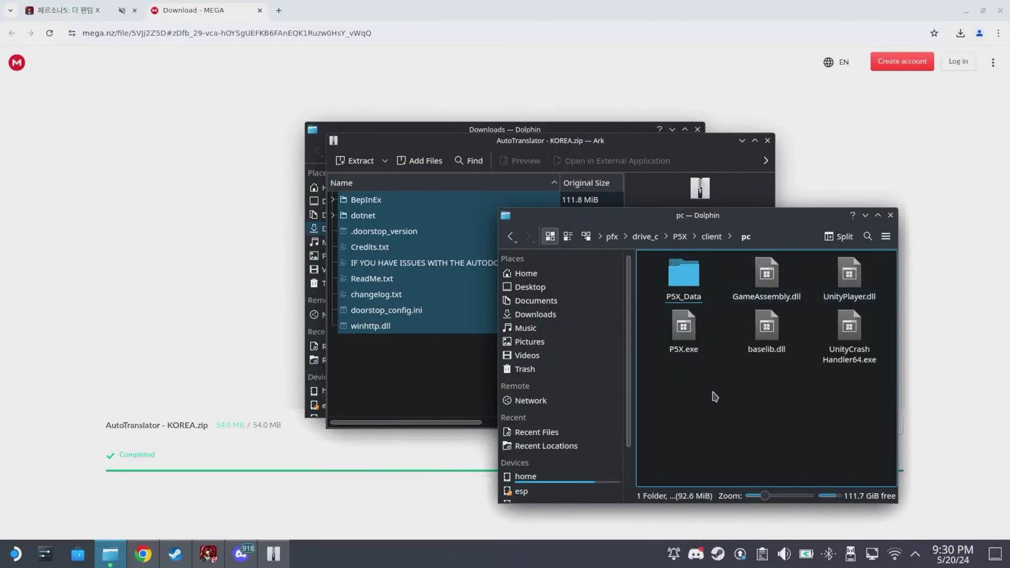
Step: Try to paste the clipboard contents into the pc folder as AutoTranslator - KOREA.zip
right_click(720, 439)
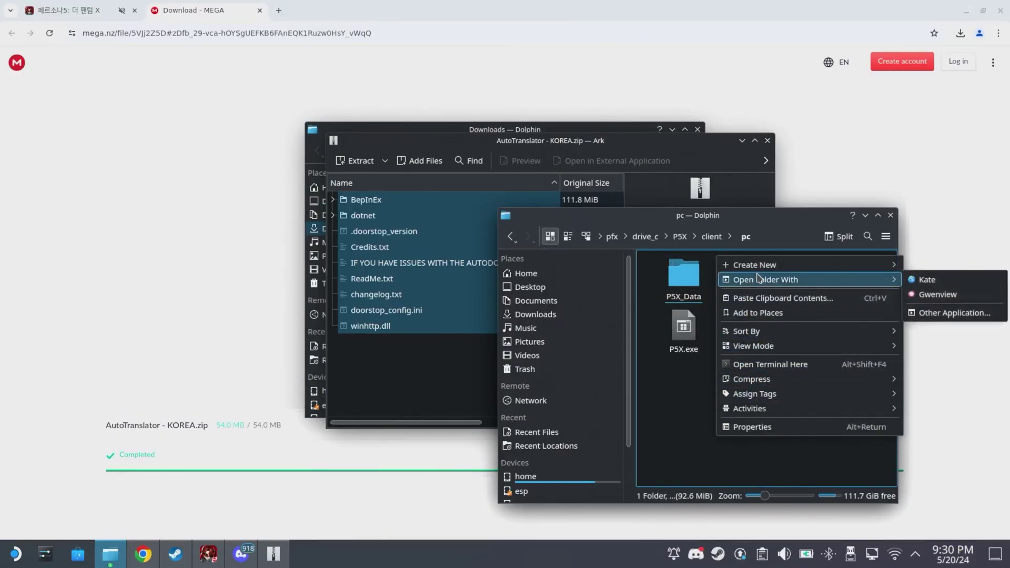
click(782, 299)
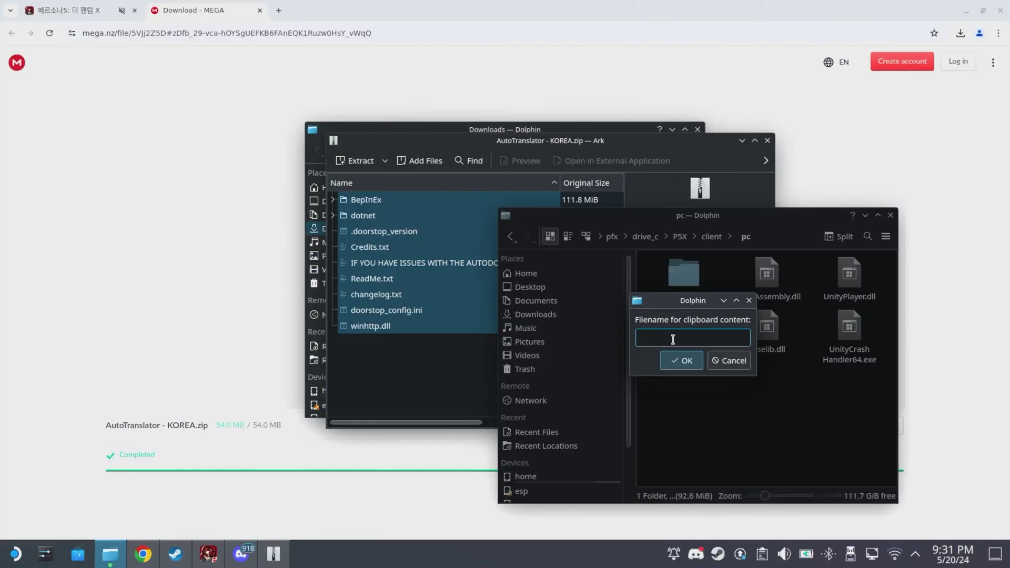
text(AutoTranslator - KOREA.zip)
key(Return)
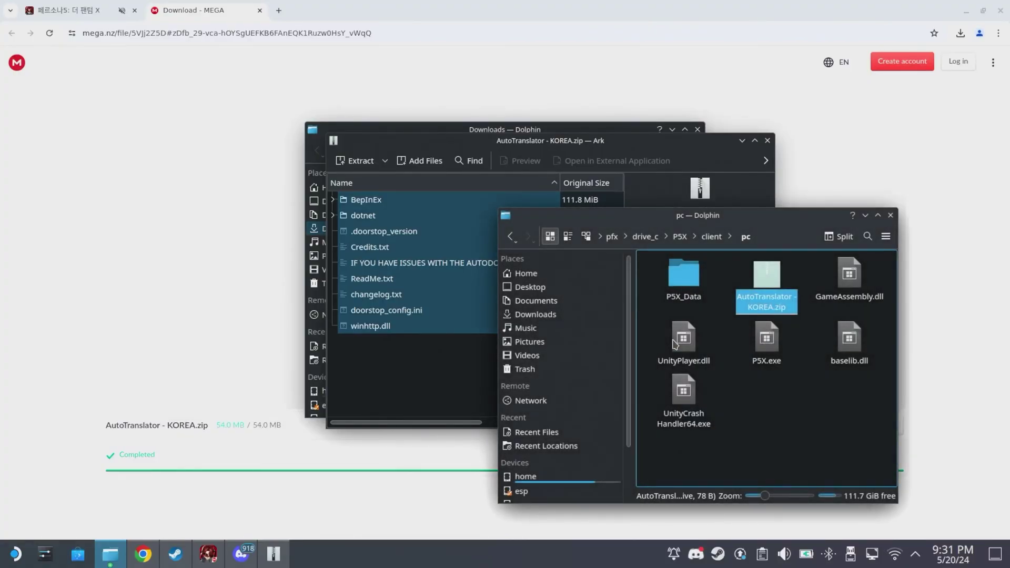
Step: Extract all selected items of AutoTranslator - KOREA.zip into the P5X/client/pc folder and check the folder's contents against the archive
drag(449, 281, 832, 432)
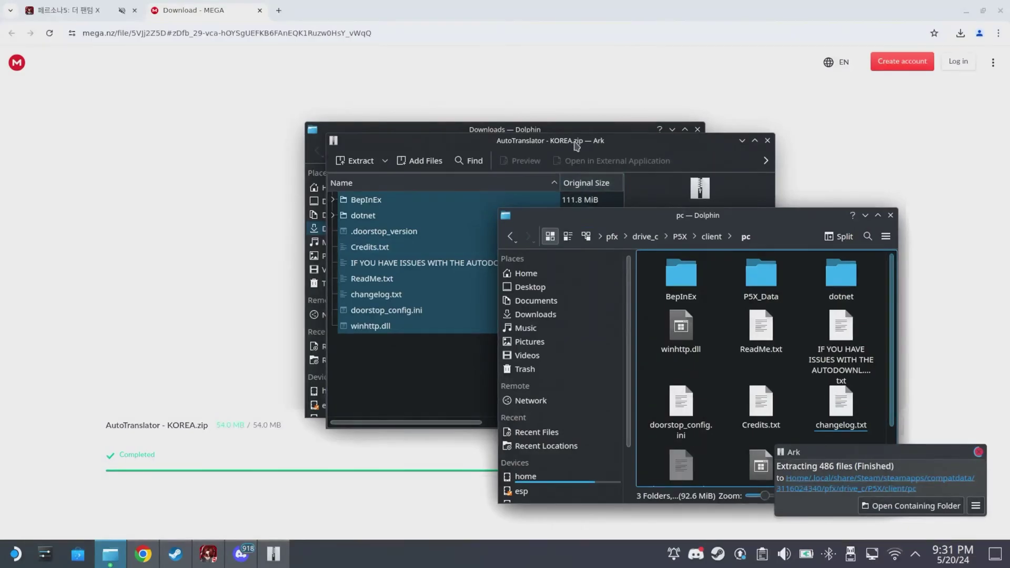
drag(582, 140, 352, 125)
drag(239, 247, 390, 311)
click(741, 437)
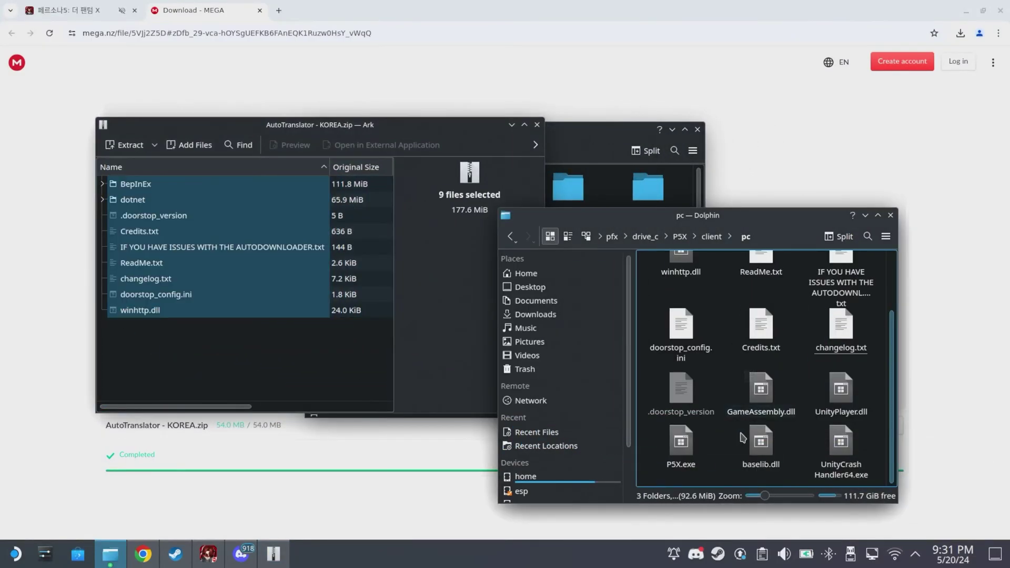
scroll(737, 434, down, 2)
scroll(729, 427, up, 2)
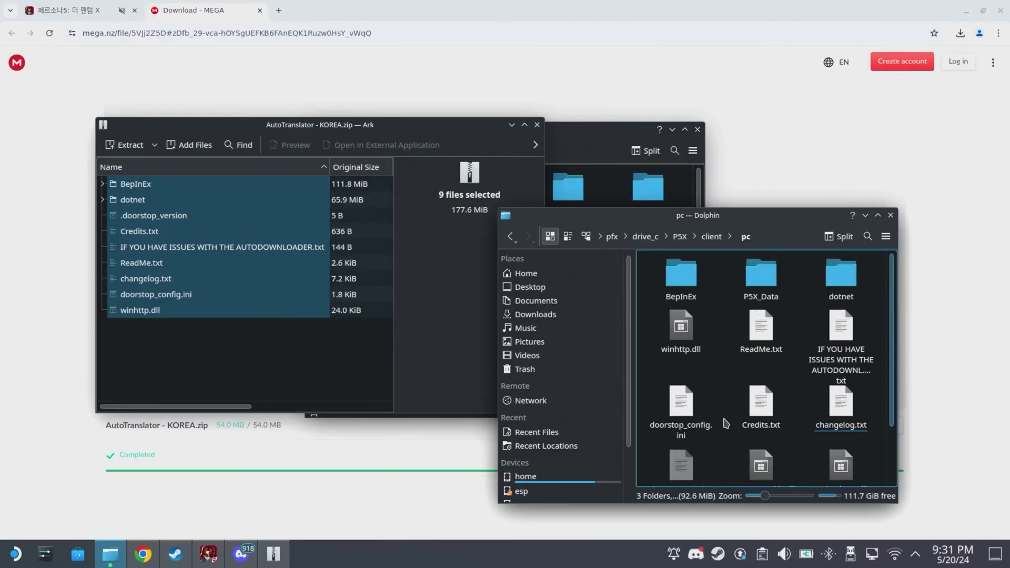
Step: Switch from the file windows to P5X and look around Station Square in the running game
click(209, 554)
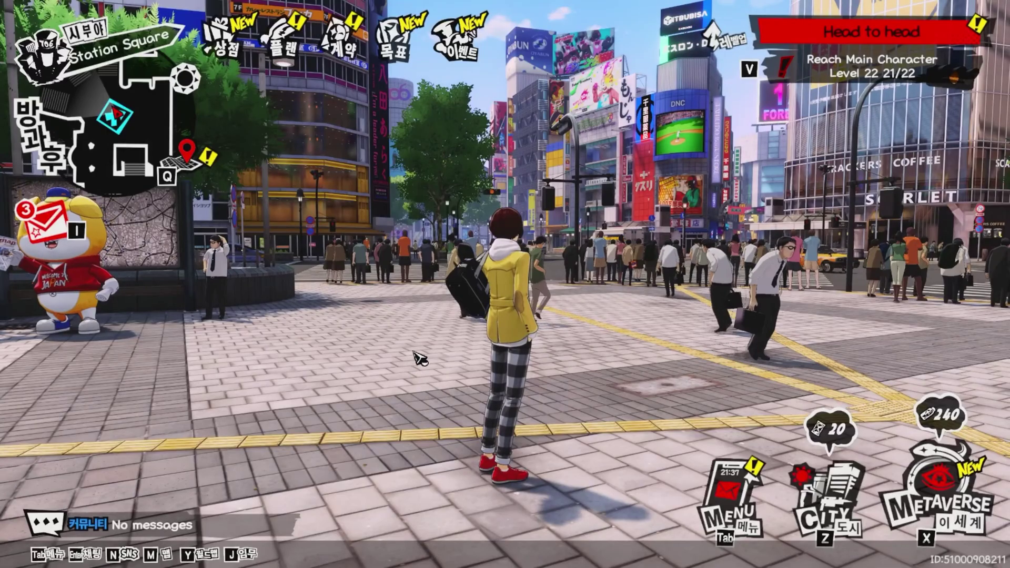
drag(419, 359, 639, 316)
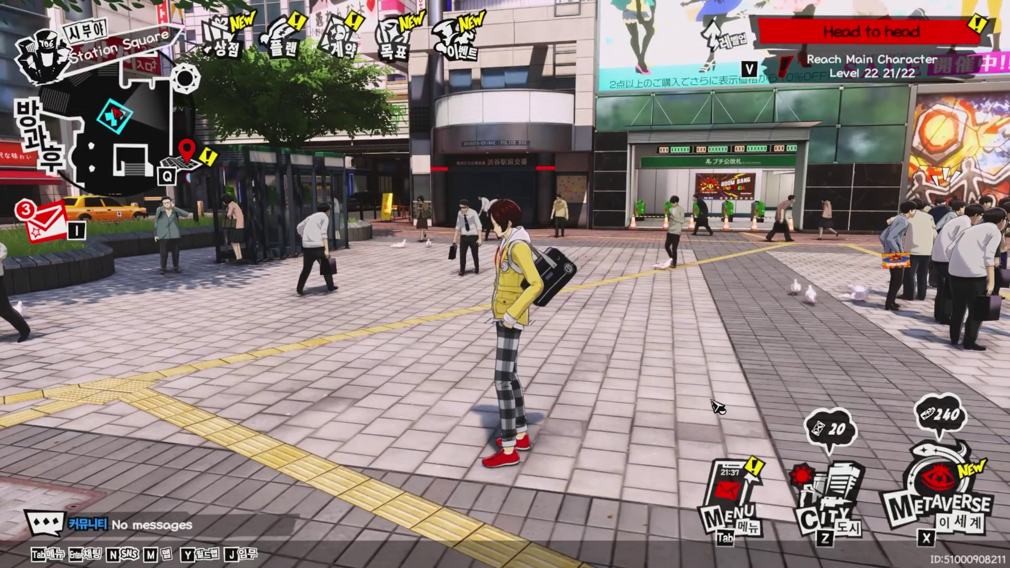
key(Tab)
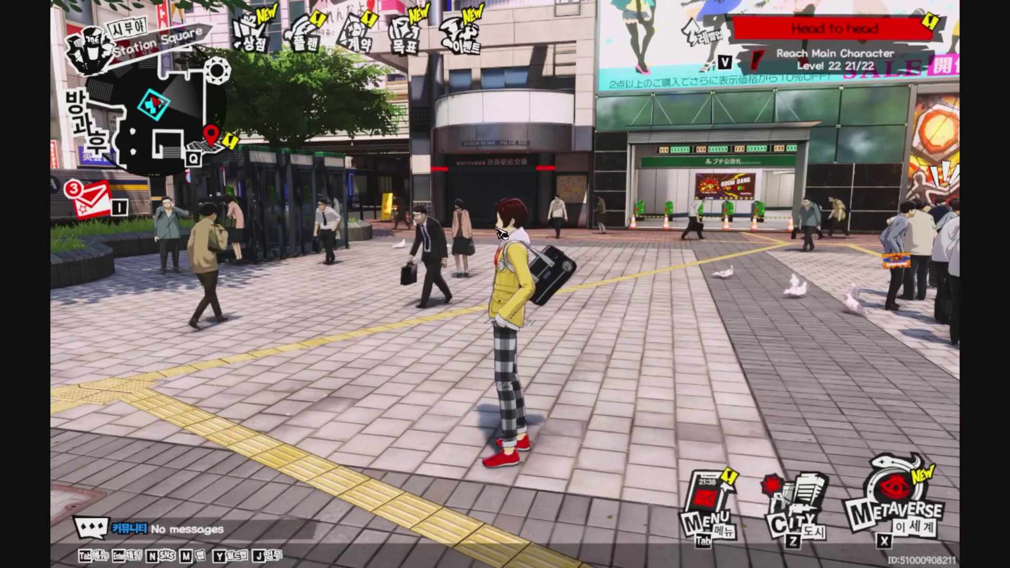
drag(789, 258, 548, 316)
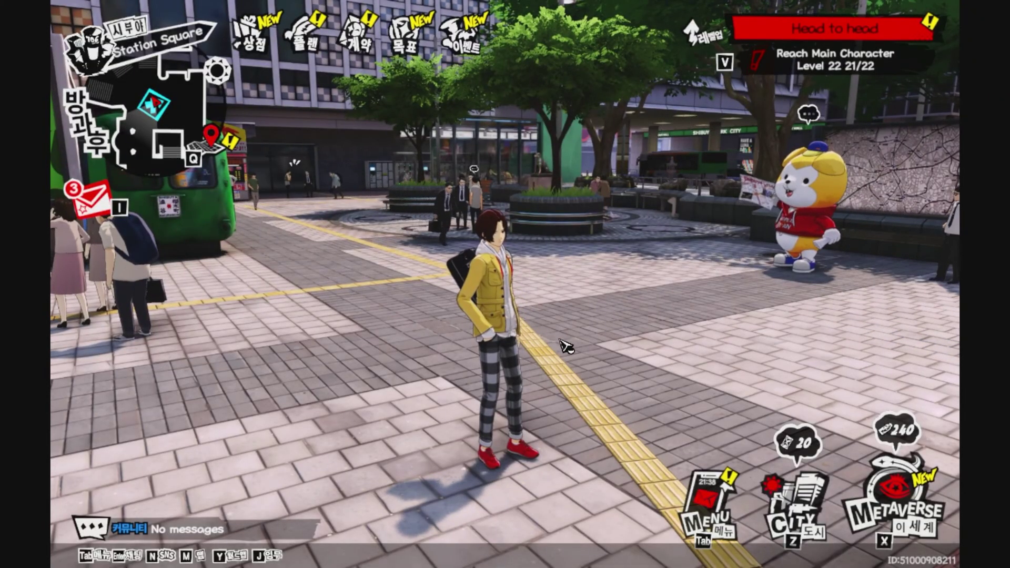
Step: Apply the 고급 graphics preset in the game's configuration, set the resolution to 1280*800 and return to the game
key(Tab)
click(774, 418)
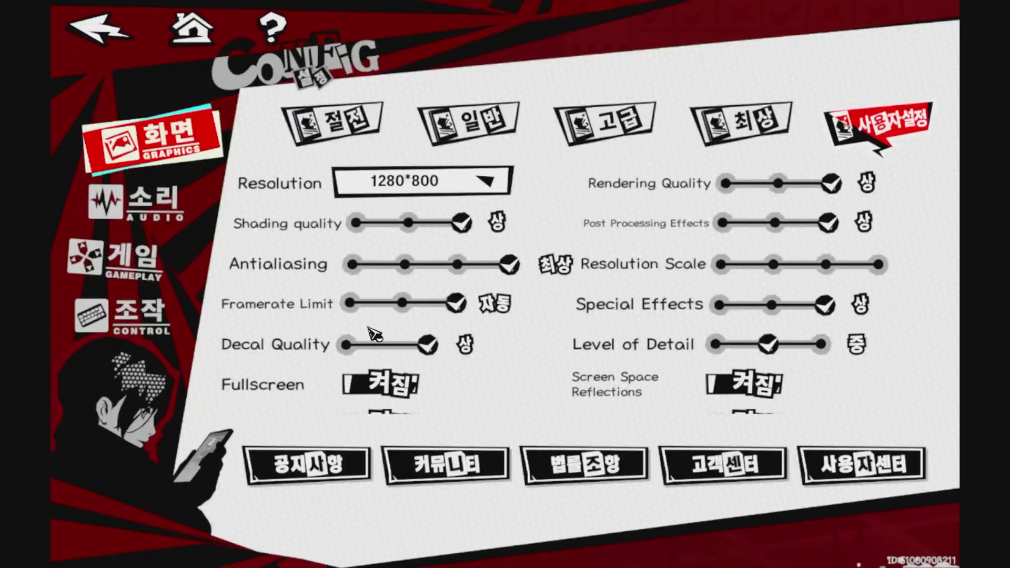
scroll(594, 316, down, 1)
scroll(620, 367, up, 1)
click(593, 124)
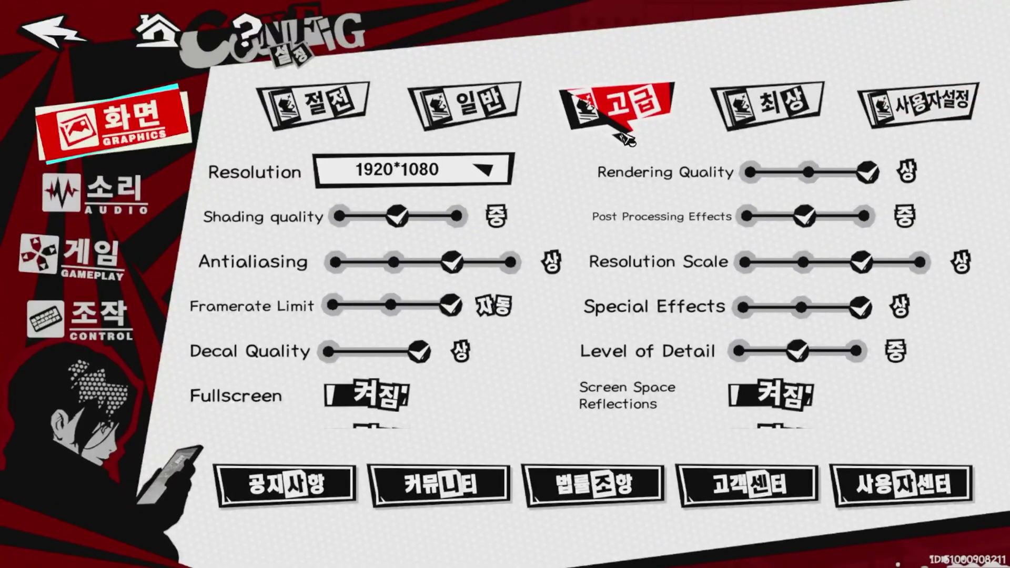
click(459, 172)
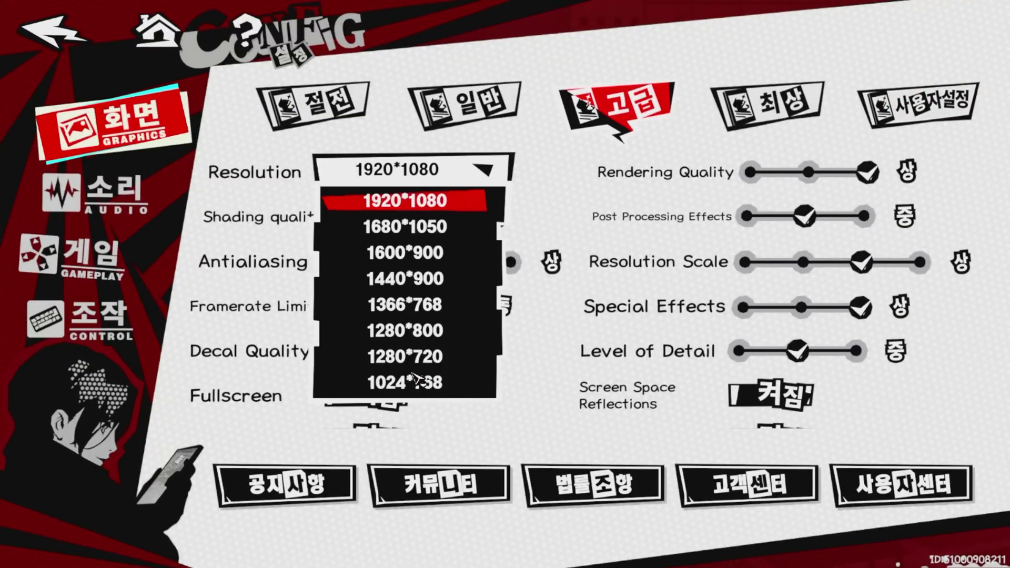
click(442, 331)
key(Escape)
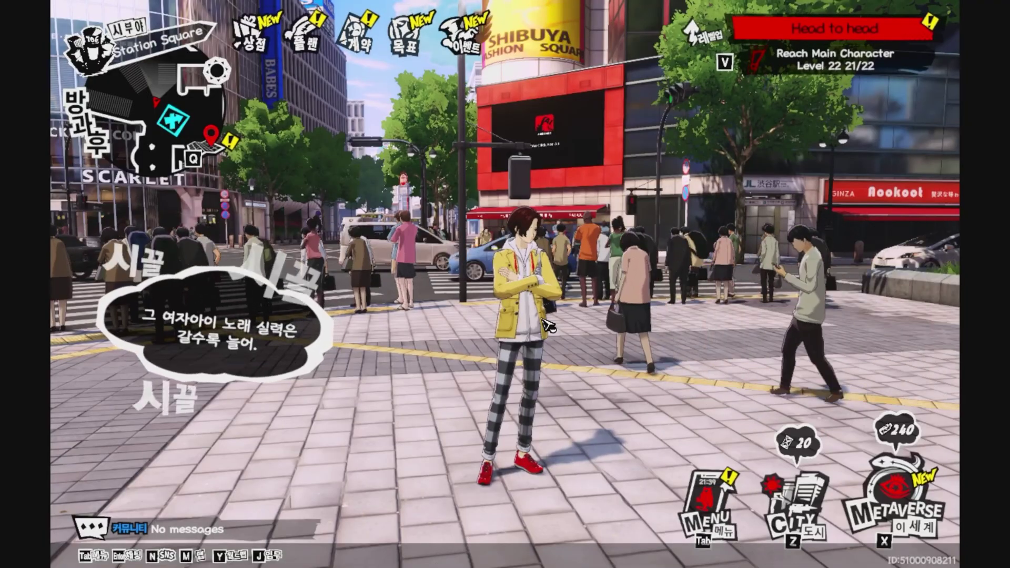
Step: Run the character around Station Square to examine the game's performance and translated text
drag(547, 325, 716, 253)
key(w)
key(w)
key(w)
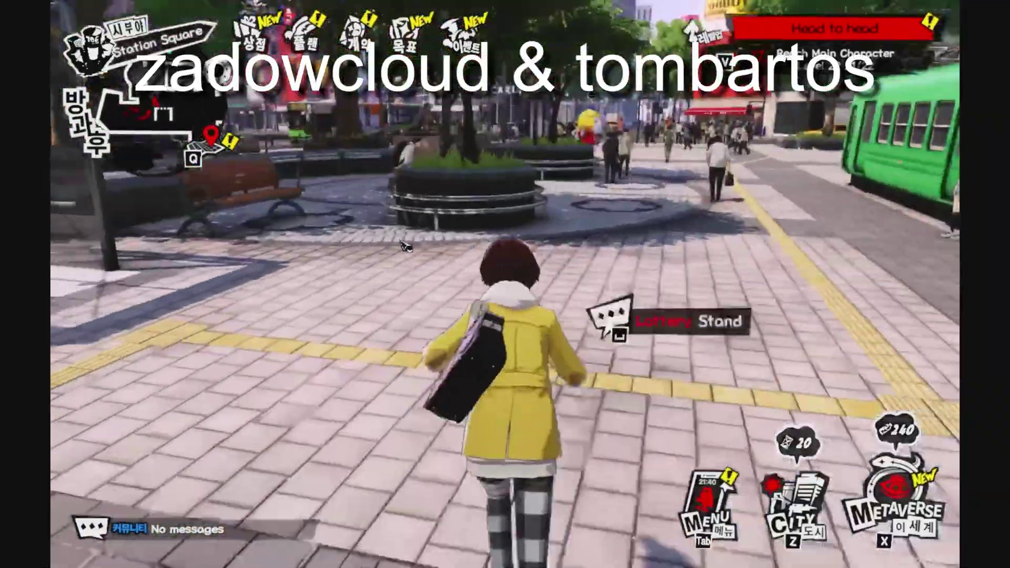
key(w)
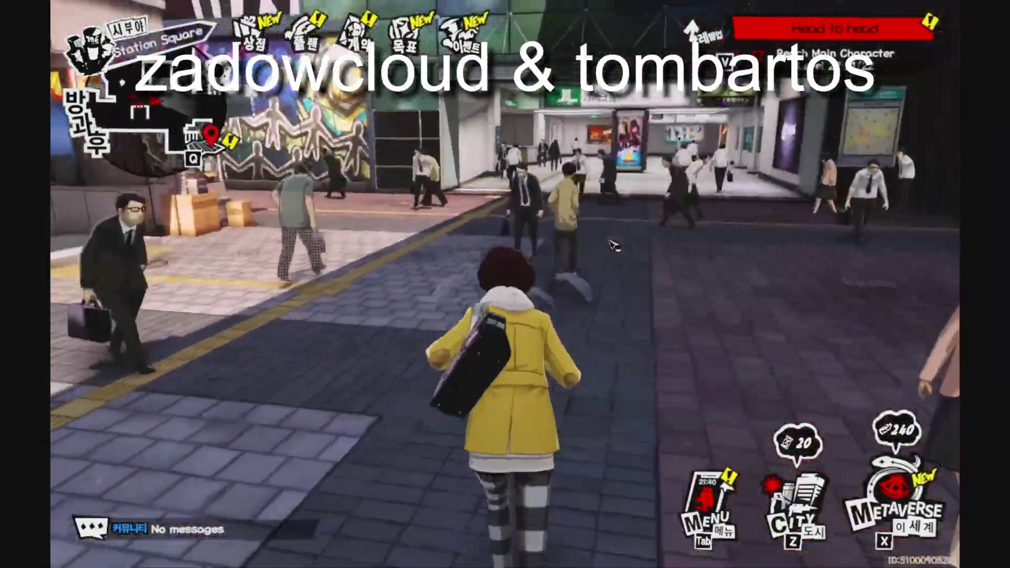
key(w)
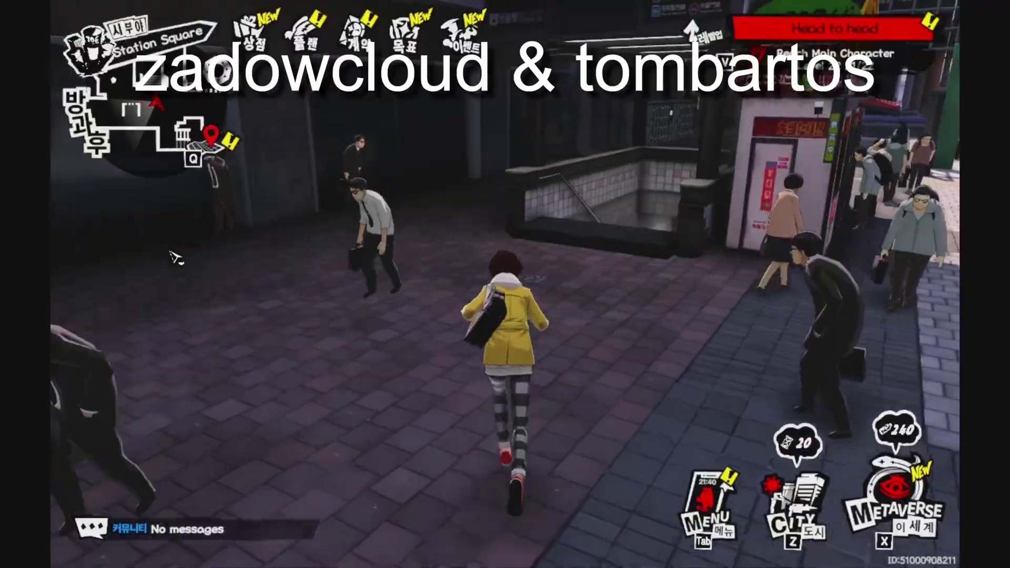
key(w)
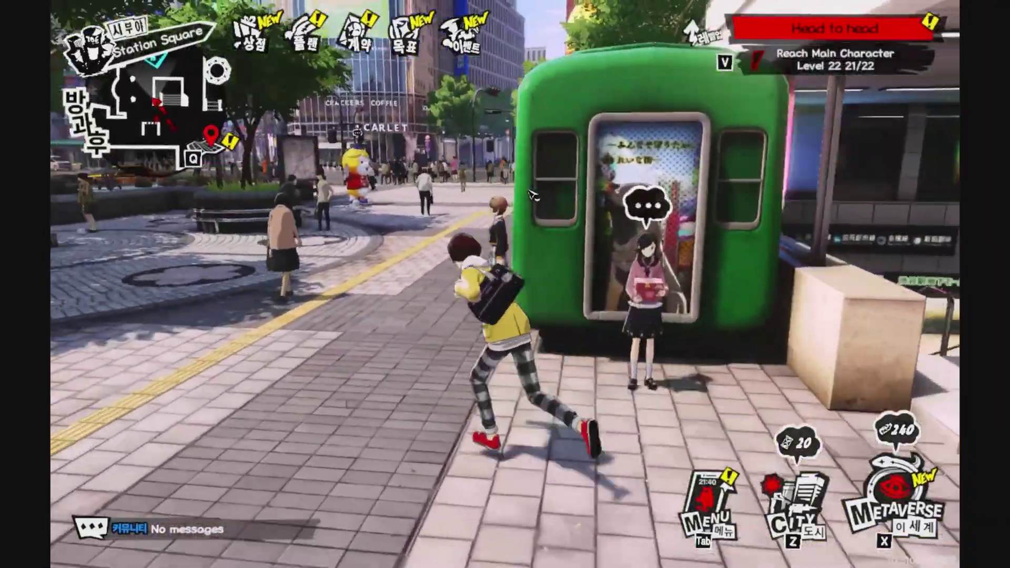
key(w)
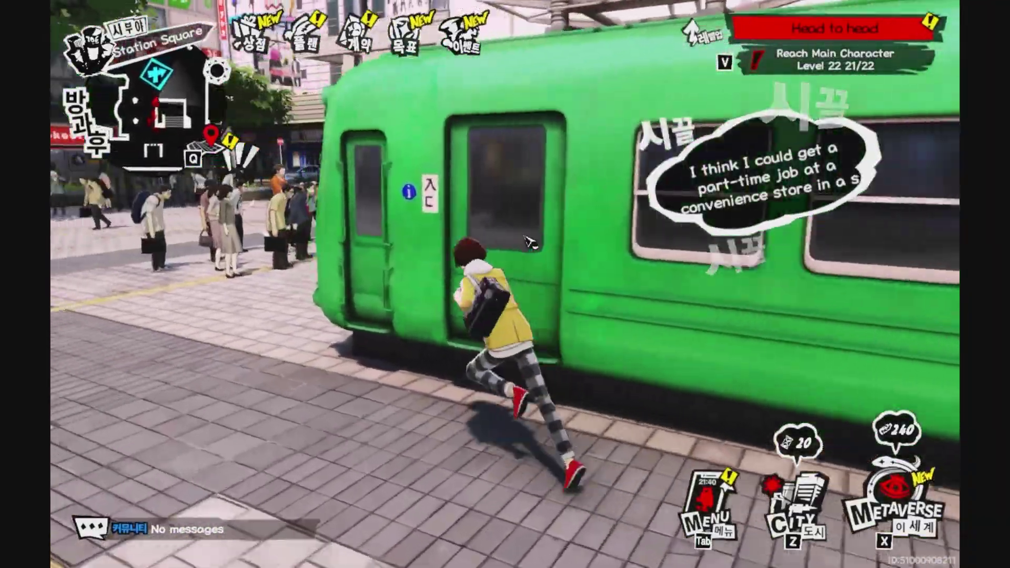
key(w)
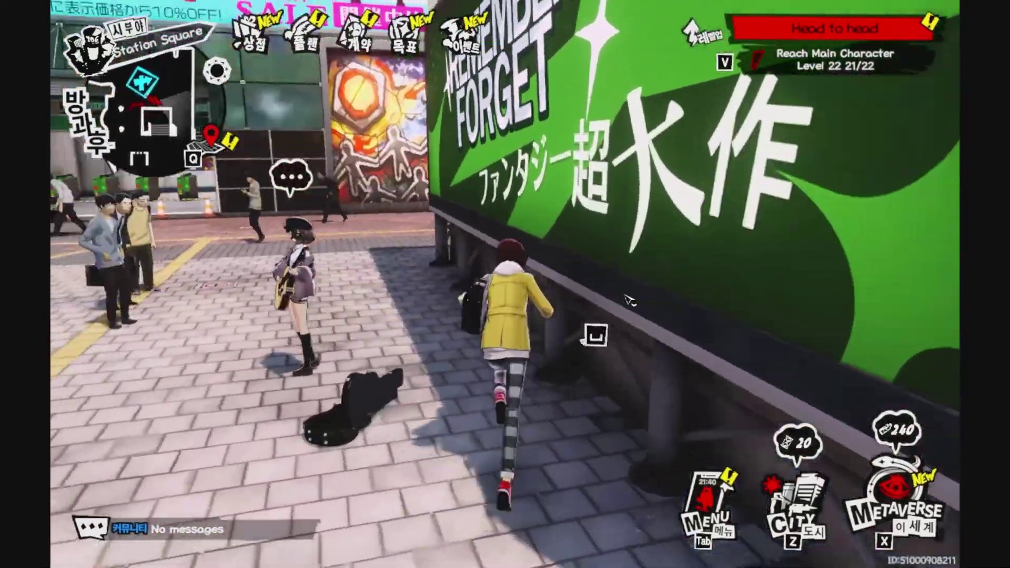
key(w)
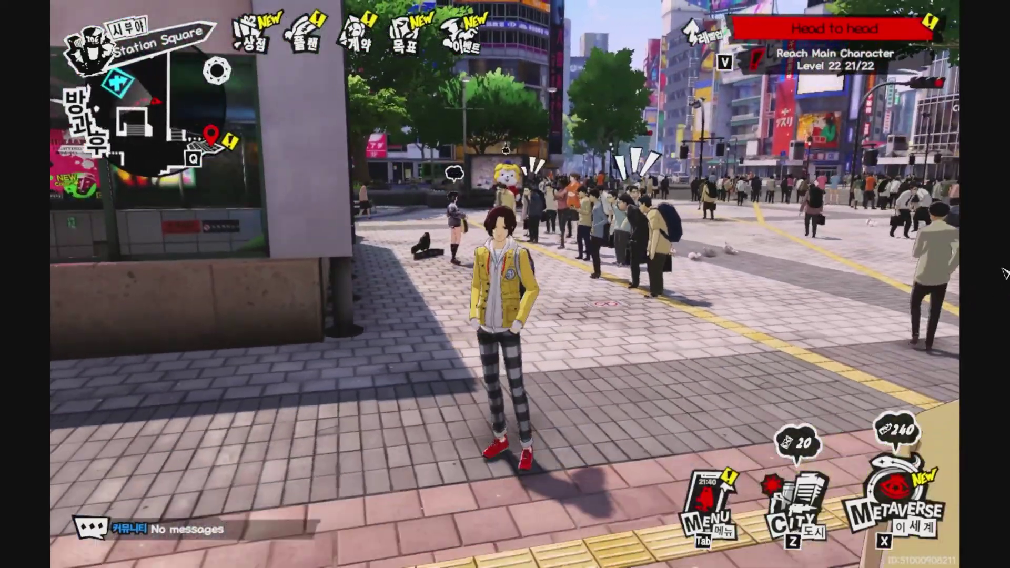